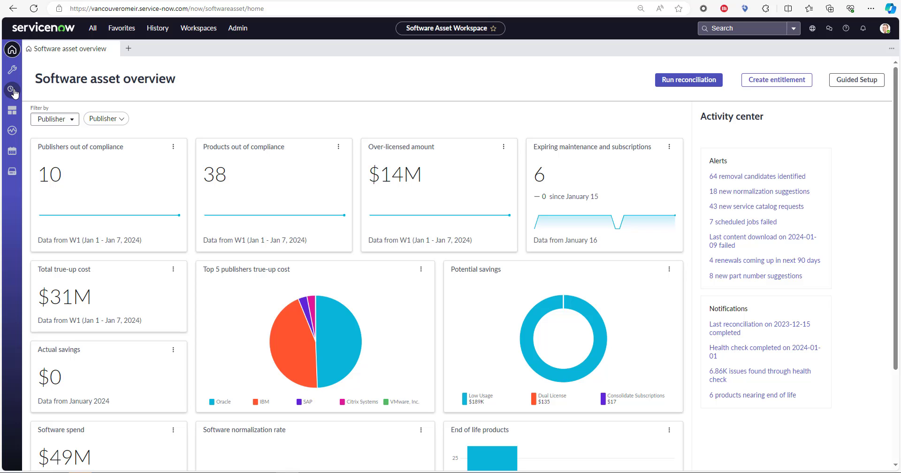
- Start a new software entitlement from the License operations list, choosing to import multiple entitlements from an Excel file
left_click(13, 91)
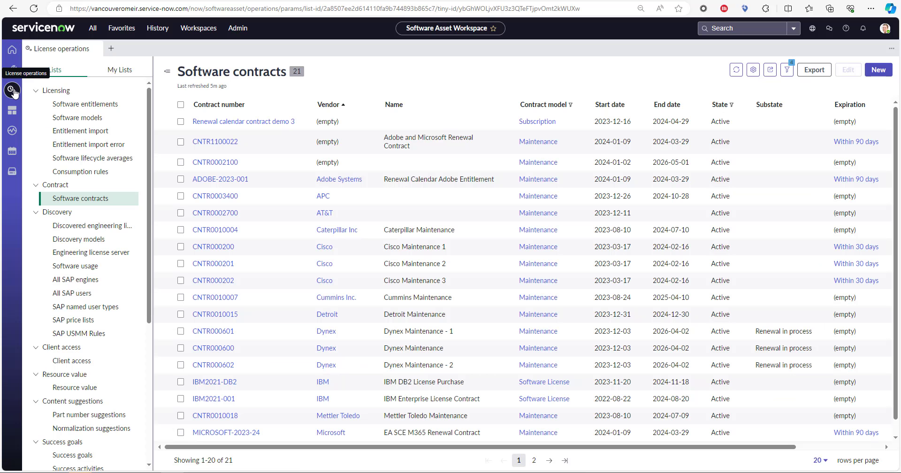
left_click(80, 104)
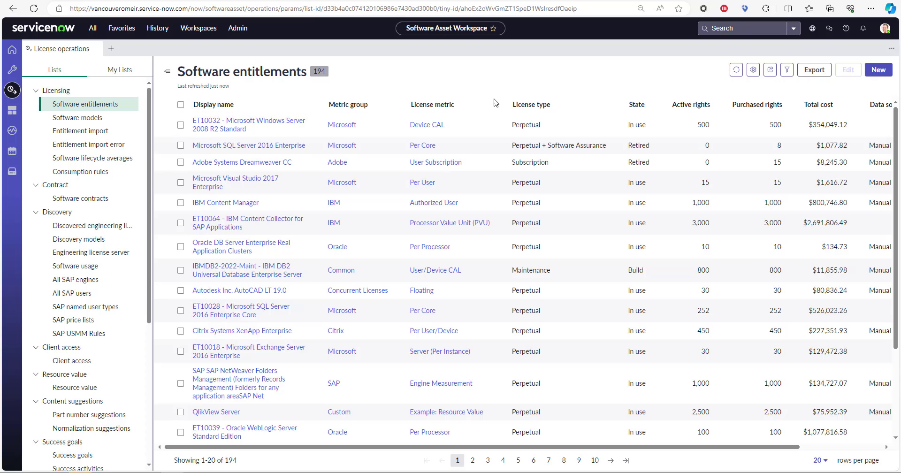
left_click(877, 70)
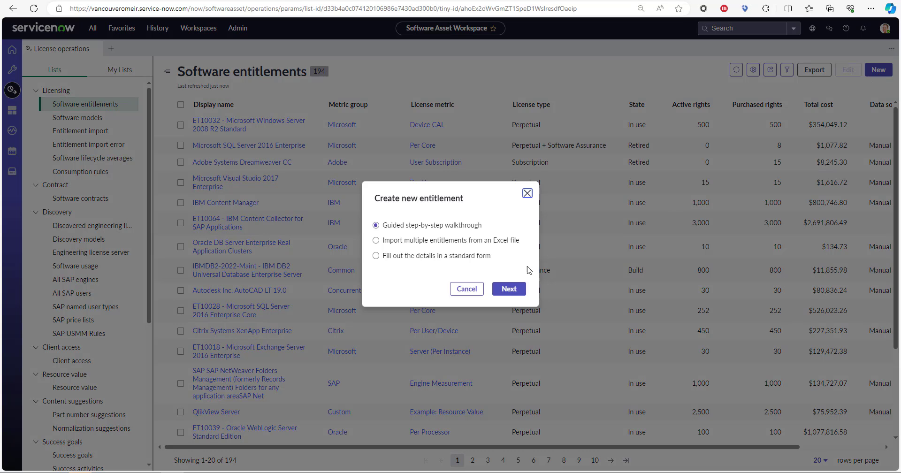
left_click(407, 257)
left_click(441, 241)
left_click(520, 296)
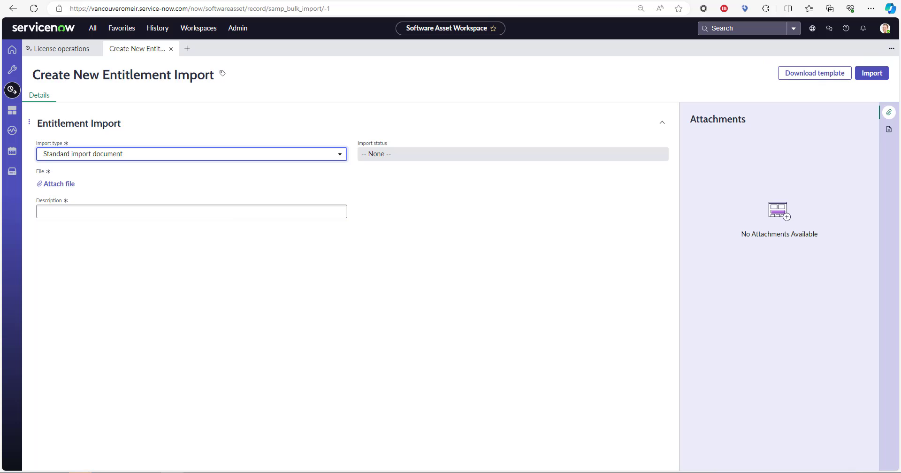
- Switch to the Excel import sheet and examine the part number, PO number, purchased rights, unit cost and metric columns
key("alt+Tab")
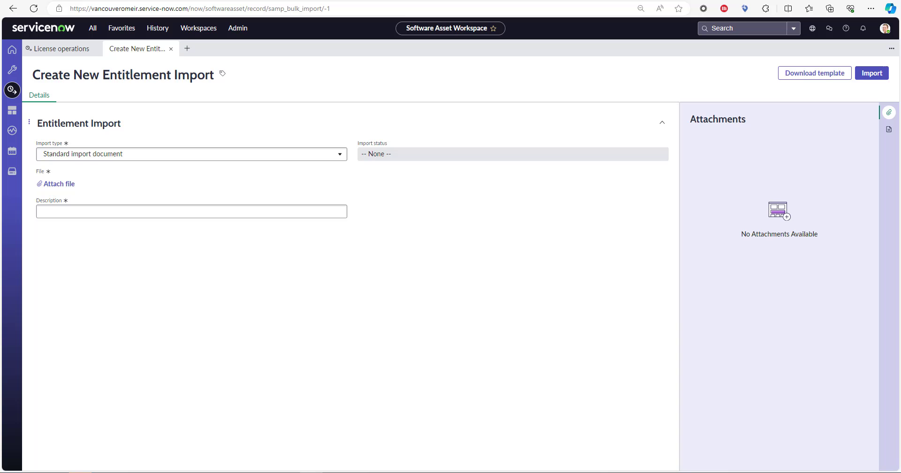
left_click_drag(0, 10, 657, 0)
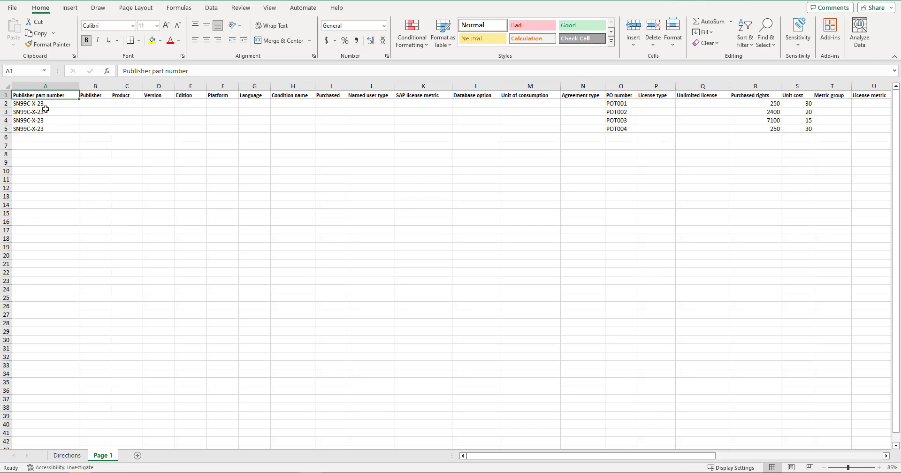
left_click_drag(45, 104, 39, 130)
key("ctrl+v")
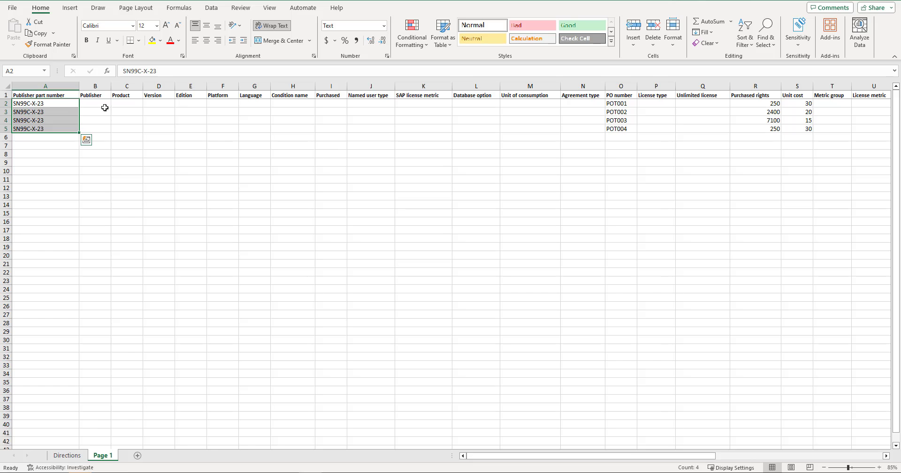
left_click_drag(103, 104, 213, 127)
left_click_drag(47, 104, 47, 130)
key("ctrl+v")
left_click_drag(620, 103, 618, 129)
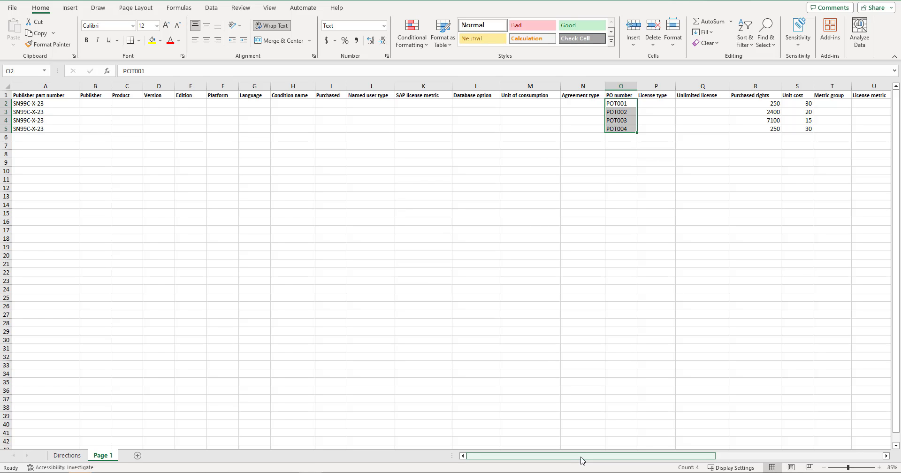
left_click_drag(582, 460, 729, 454)
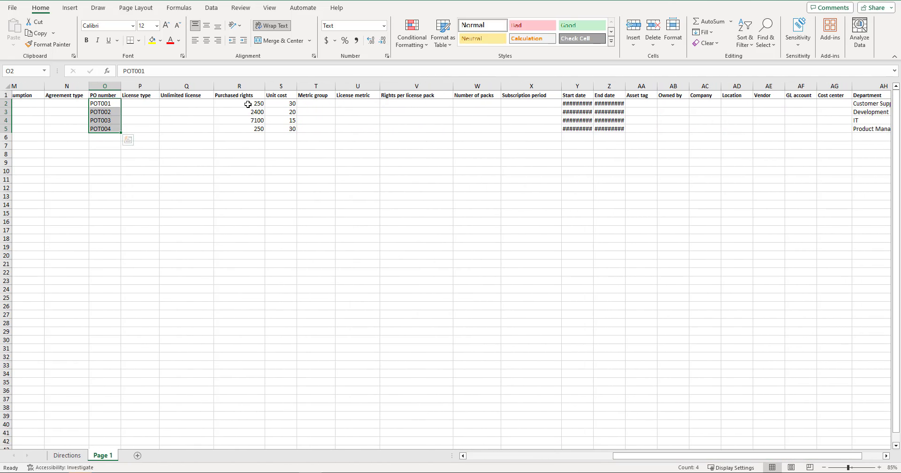
left_click_drag(248, 103, 247, 131)
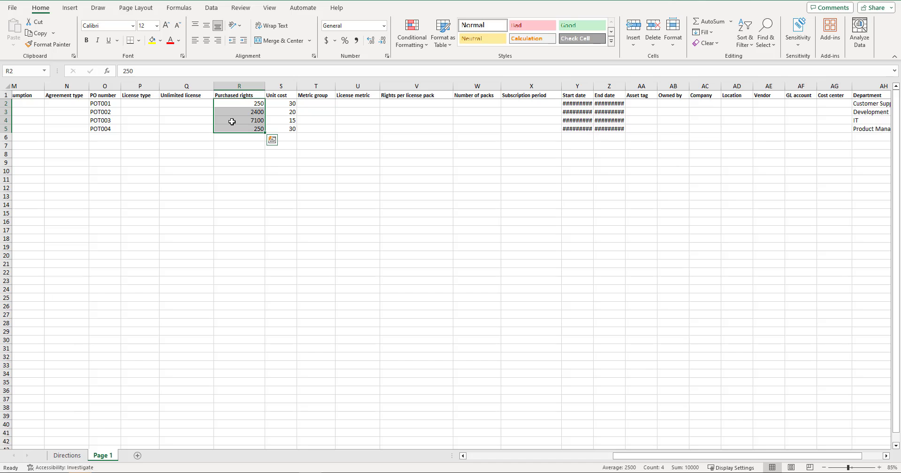
left_click_drag(282, 104, 281, 132)
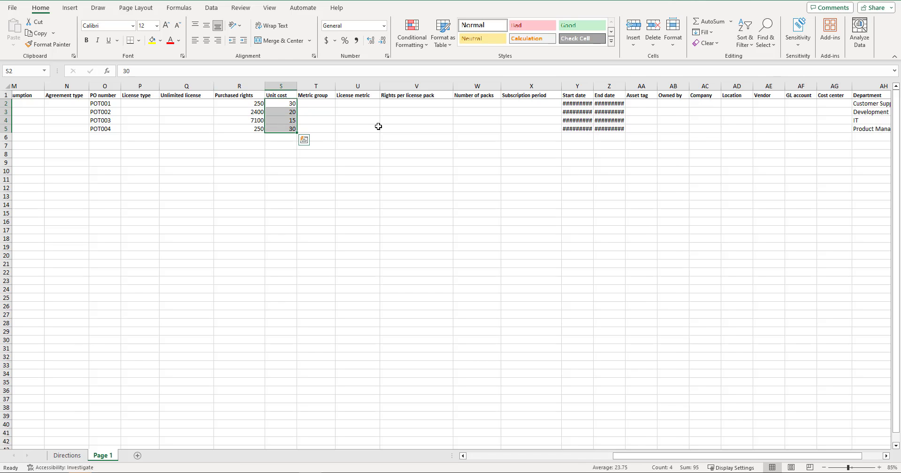
left_click(364, 103)
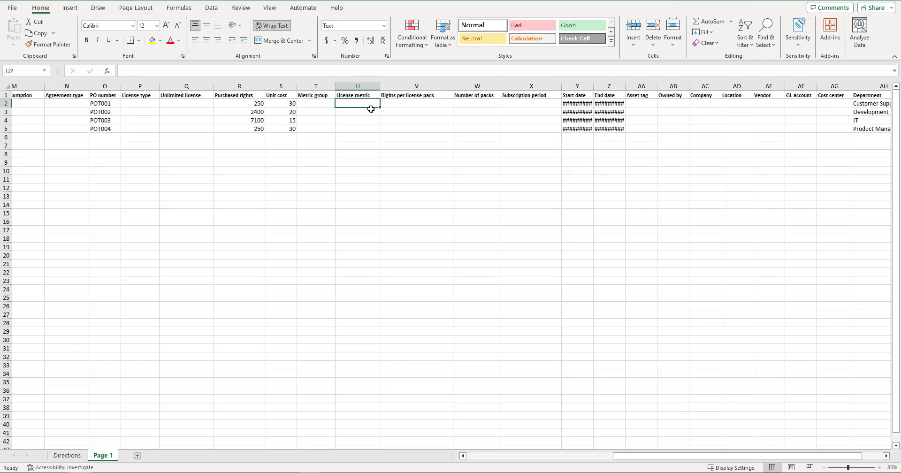
left_click(331, 104)
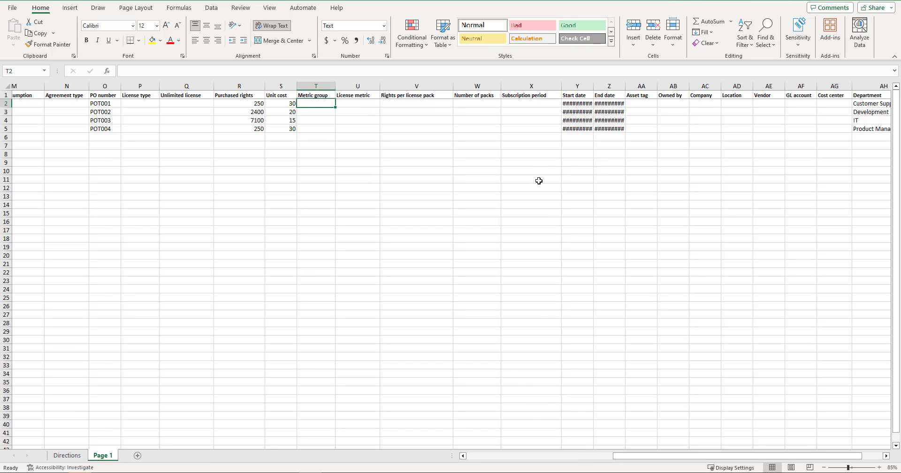
- Fit the Start date and End date columns to their contents and set Subscription period to Annually in rows 2 to 5
double_click(593, 86)
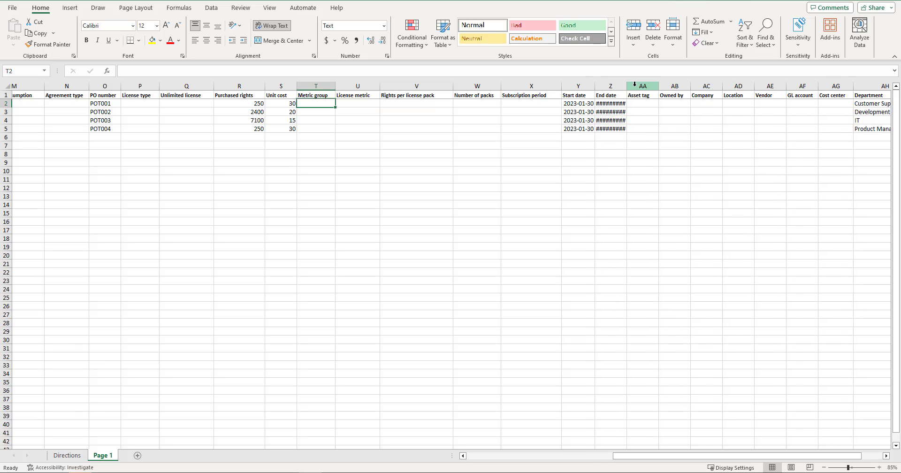
double_click(627, 85)
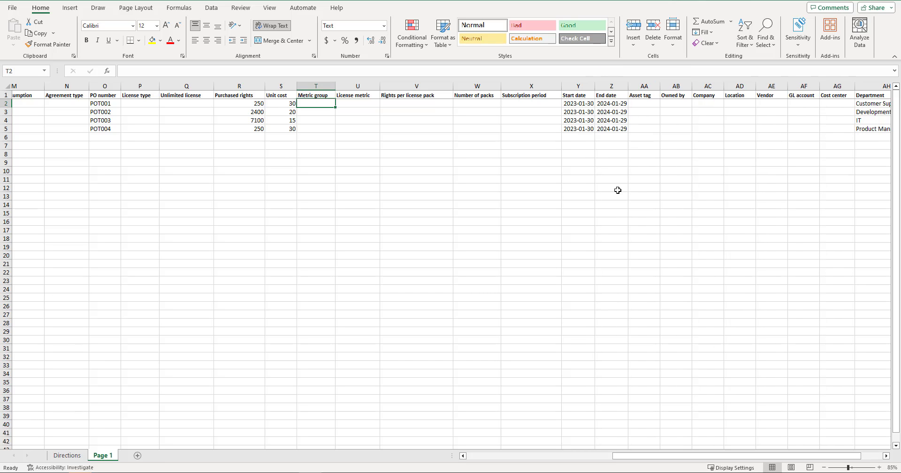
left_click(565, 104)
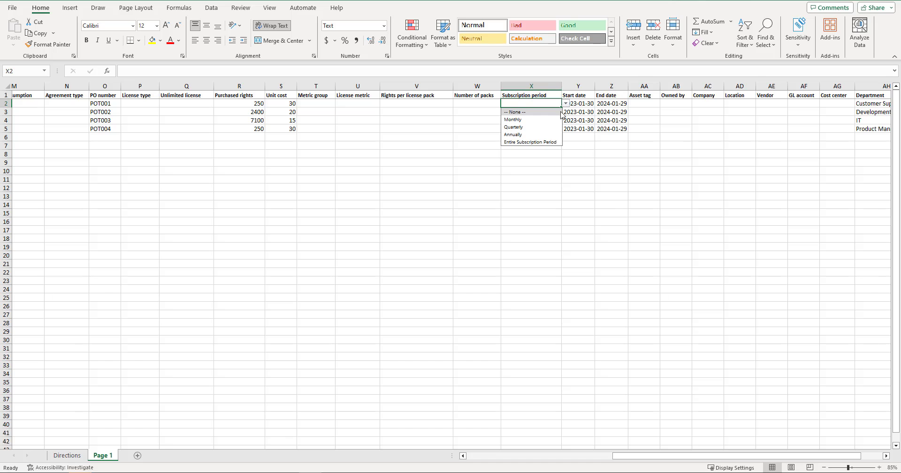
left_click(536, 130)
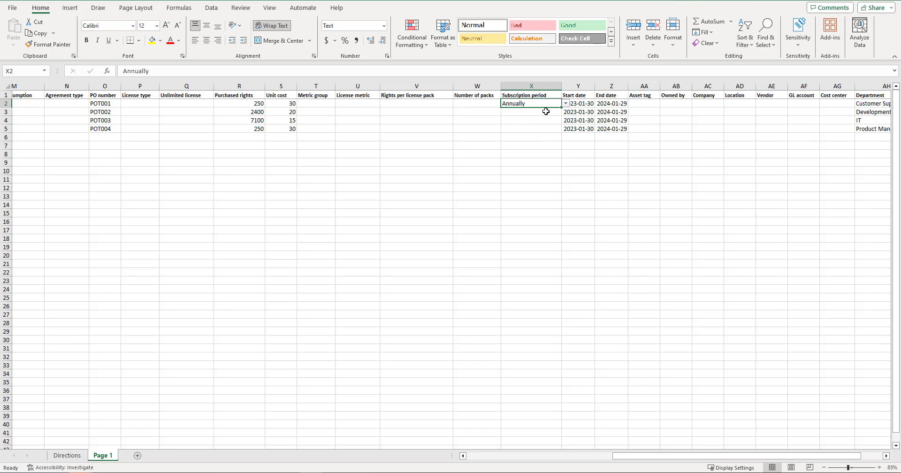
left_click(546, 111)
left_click(566, 112)
left_click(520, 140)
left_click(521, 121)
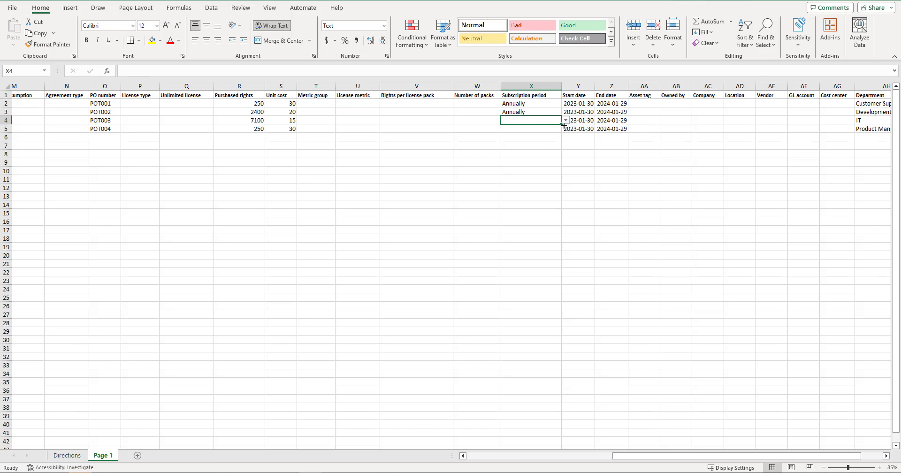
left_click(566, 121)
left_click(520, 148)
left_click(533, 129)
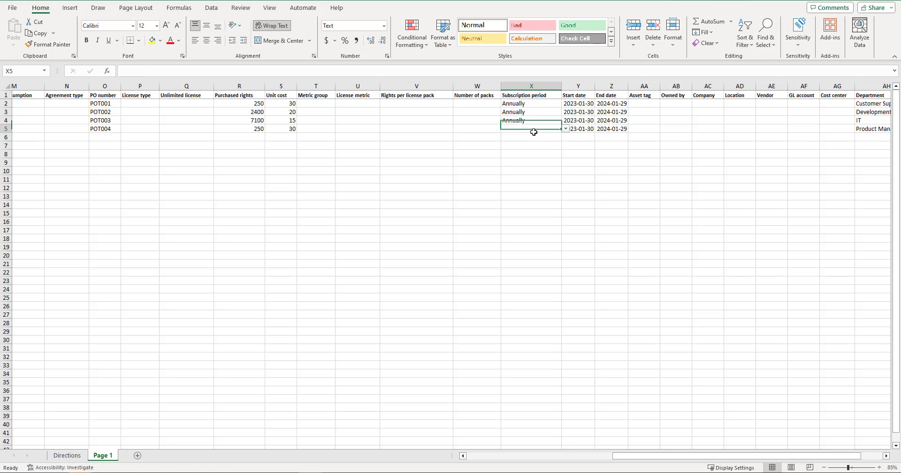
left_click(565, 129)
left_click(531, 160)
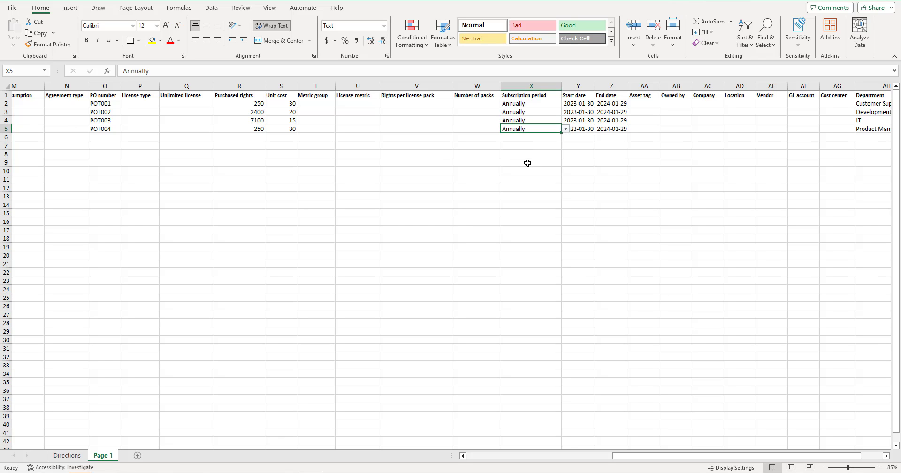
- Review the filled-in columns of the import sheet from the publisher part number through to the department assignments
left_click_drag(637, 456, 428, 464)
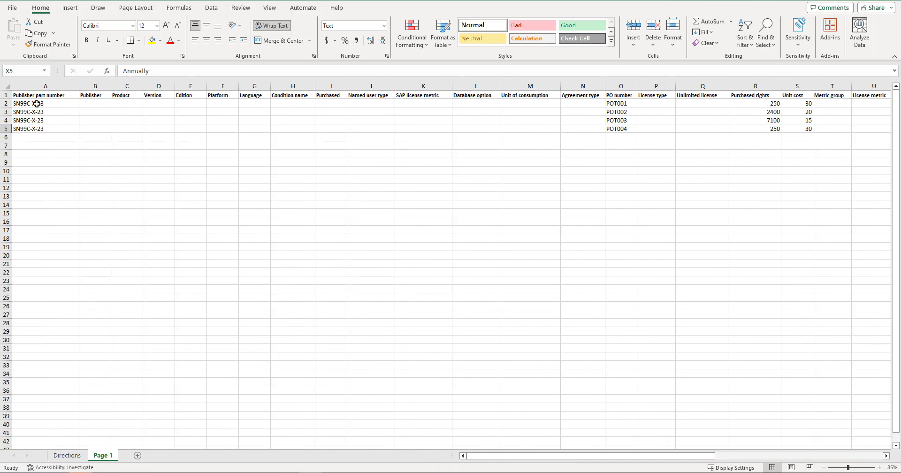
left_click_drag(617, 458, 786, 458)
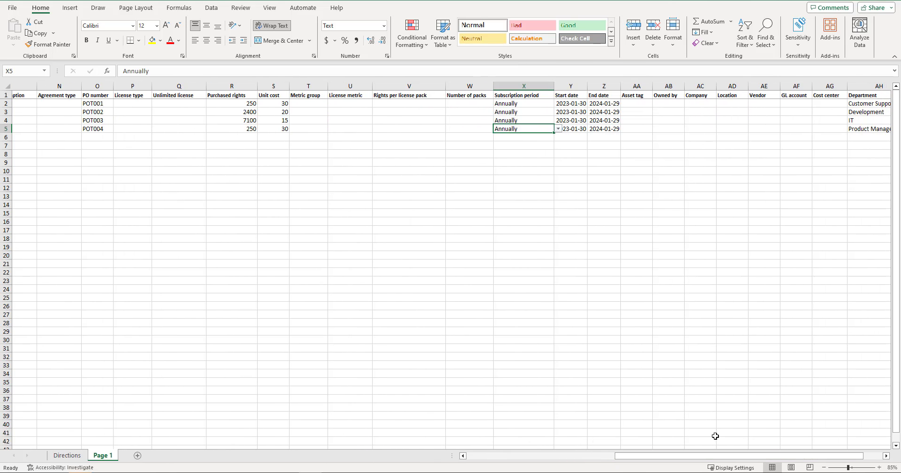
left_click_drag(727, 458, 747, 458)
left_click(603, 104)
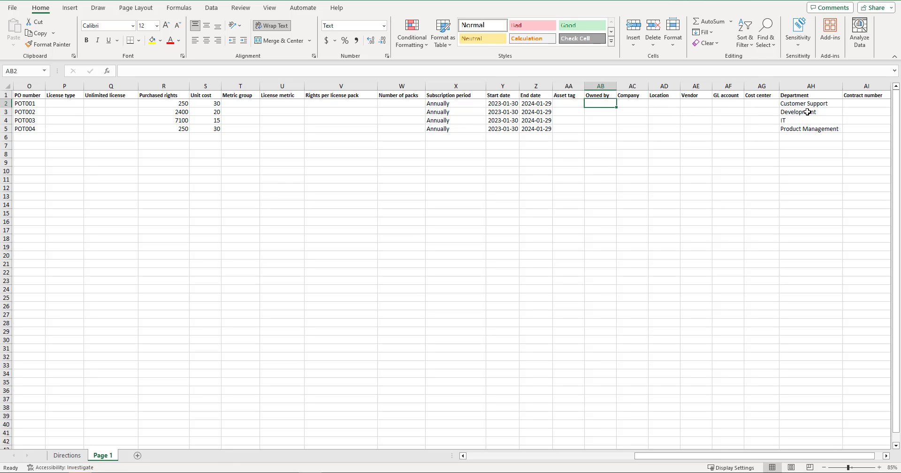
left_click_drag(807, 103, 804, 129)
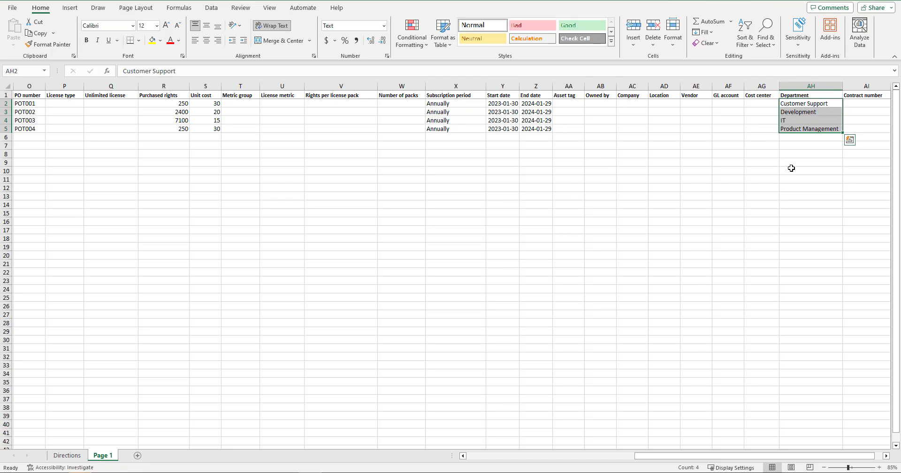
left_click(804, 146)
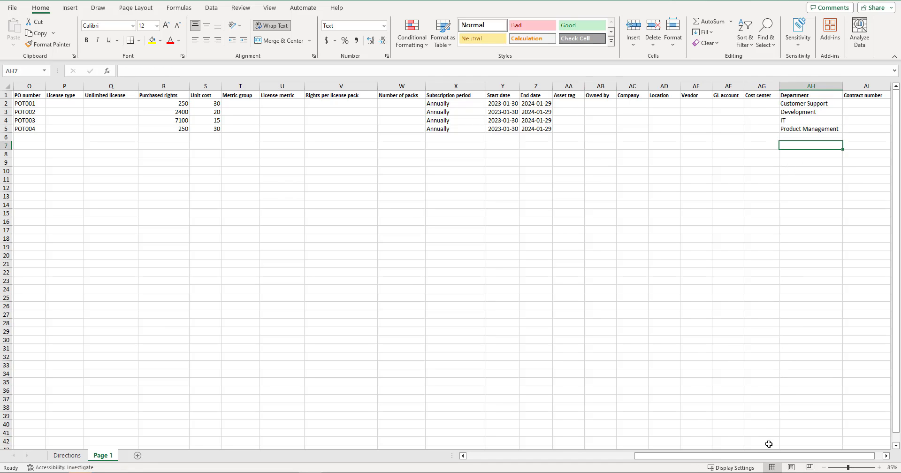
left_click_drag(769, 457, 602, 457)
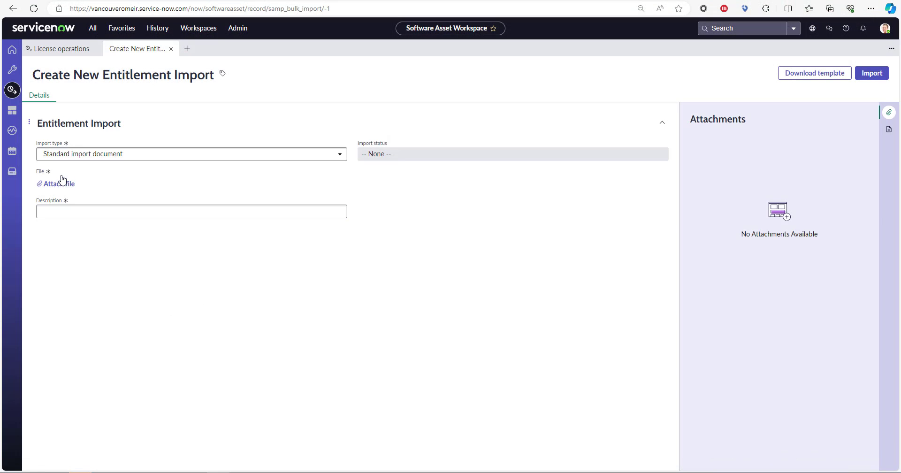
- In ServiceNow, attach samp_entitlement_import.xlsx from Downloads to the new entitlement import and run the import
left_click(61, 186)
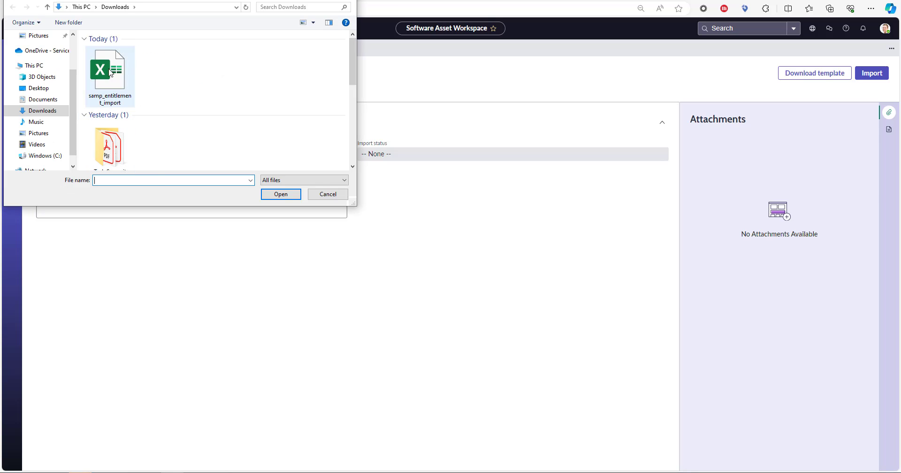
double_click(108, 75)
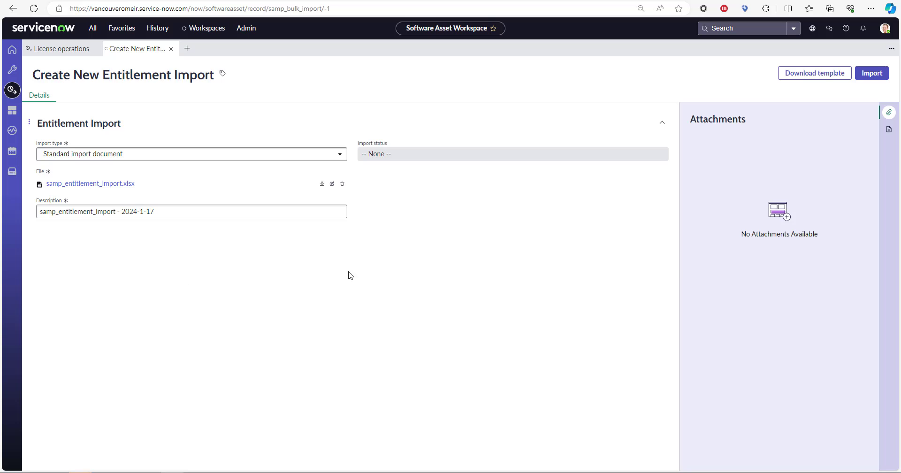
left_click(876, 76)
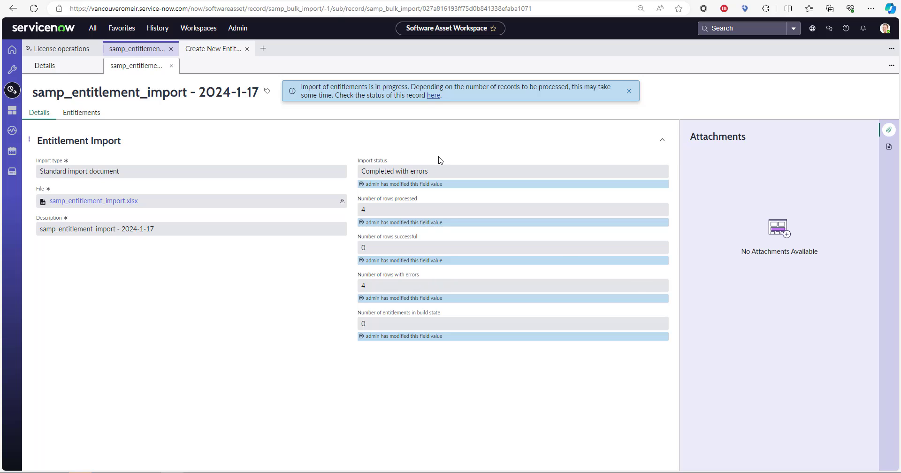
- Check the status of the entitlement import and open the first record in the entitlement import error list
left_click(431, 95)
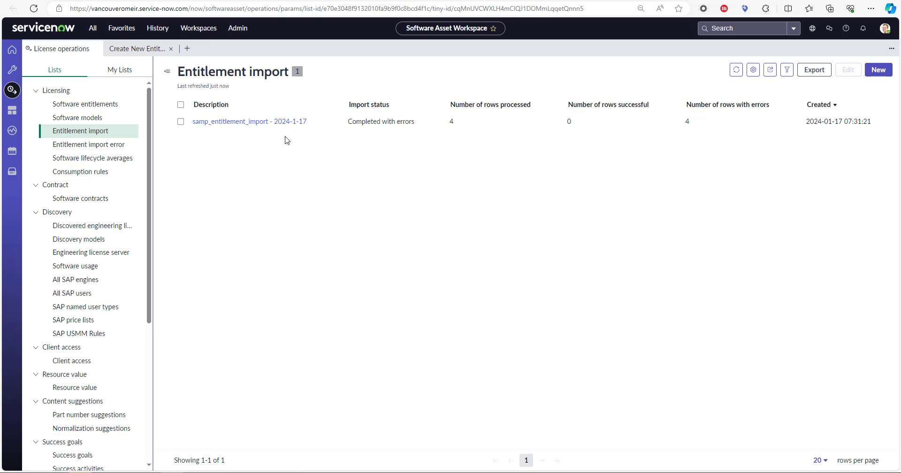
left_click(105, 146)
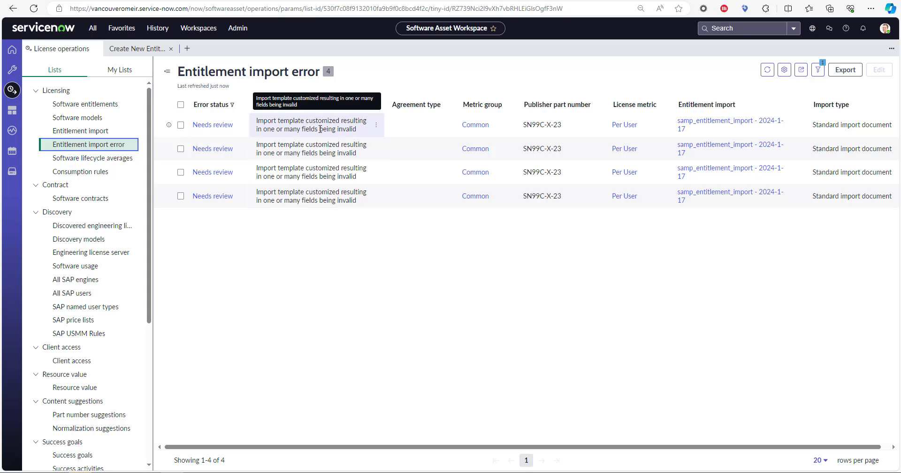
left_click(215, 126)
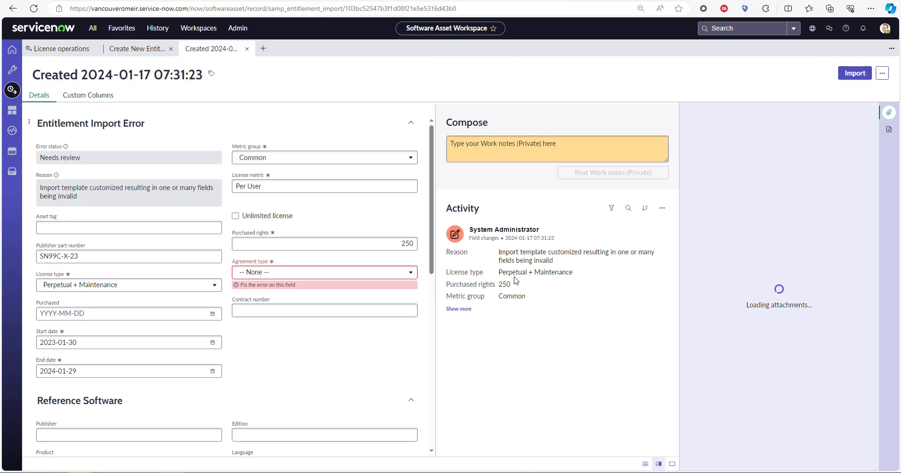
- Set the error record's Agreement type to Generic, import it as a software entitlement, and close the record
left_click(281, 273)
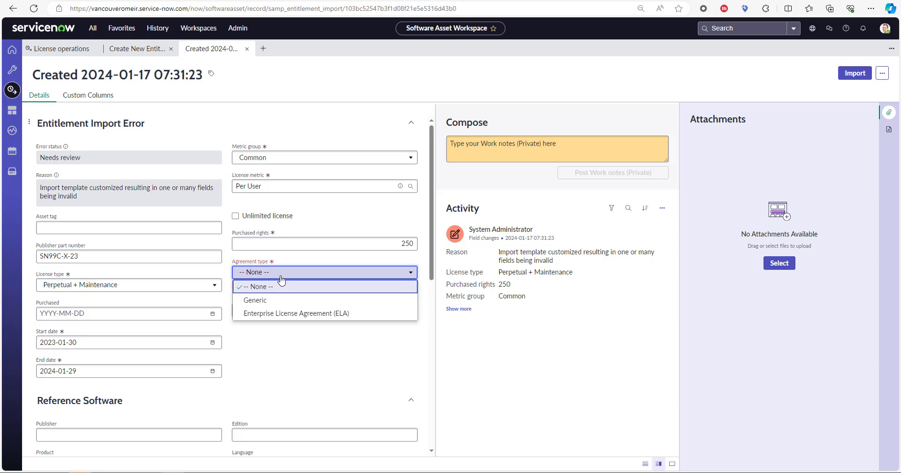
left_click(263, 304)
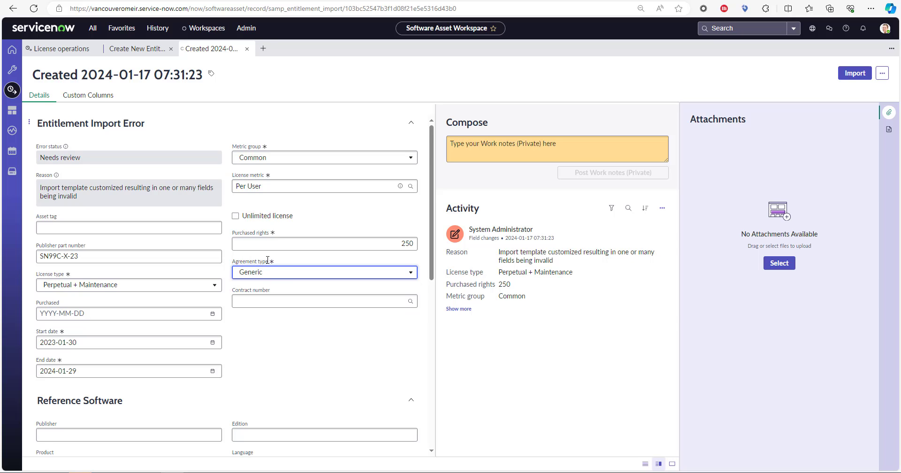
left_click(275, 278)
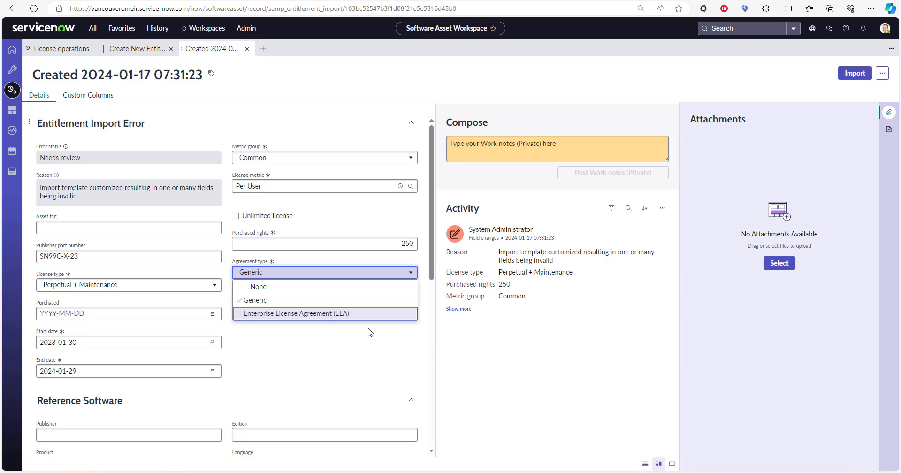
left_click(311, 334)
left_click(854, 74)
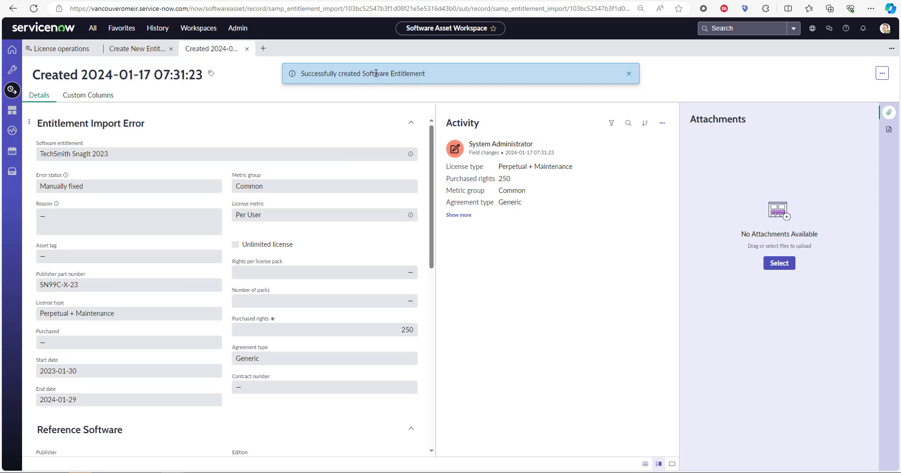
left_click(247, 49)
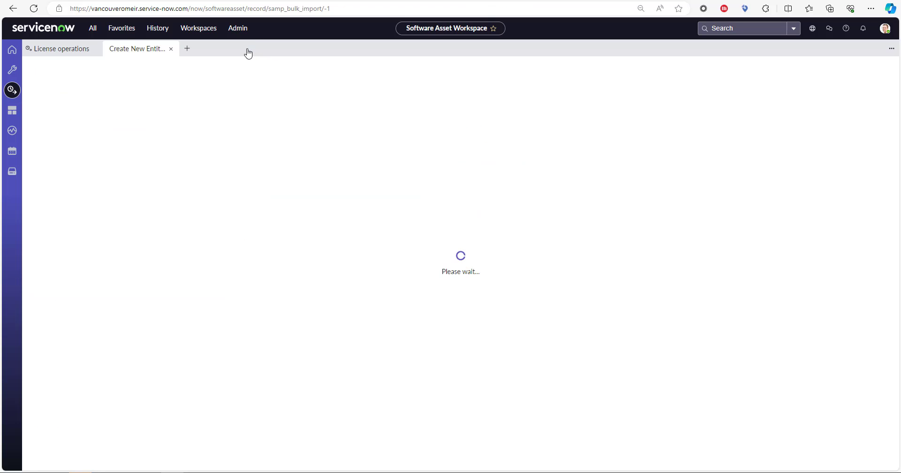
- Refresh the entitlement import error list and bulk-edit all remaining records, setting their Agreement type to Generic
left_click(67, 49)
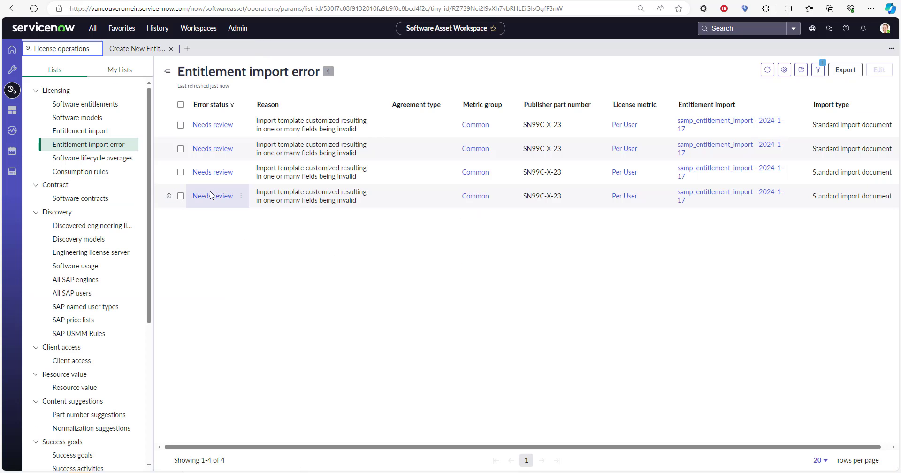
left_click(768, 71)
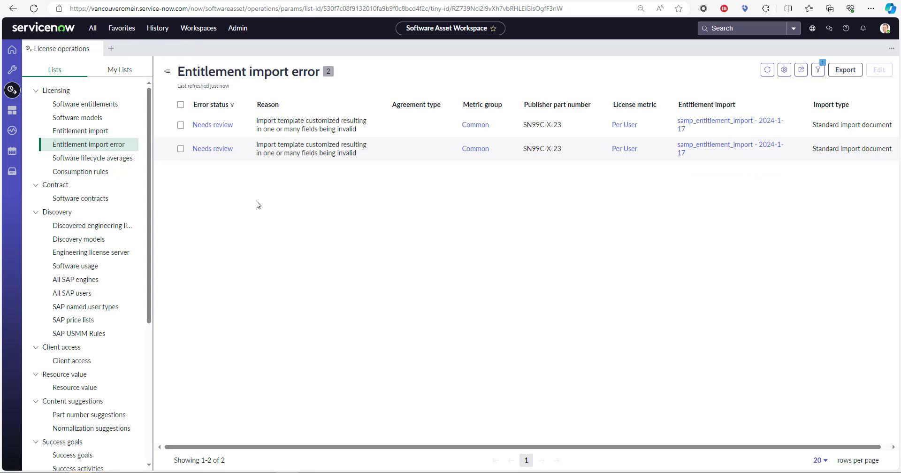
left_click(180, 105)
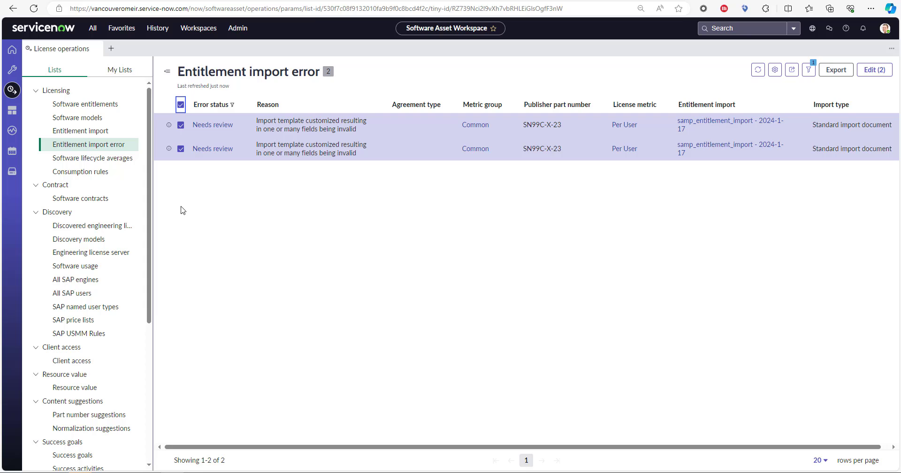
left_click(874, 70)
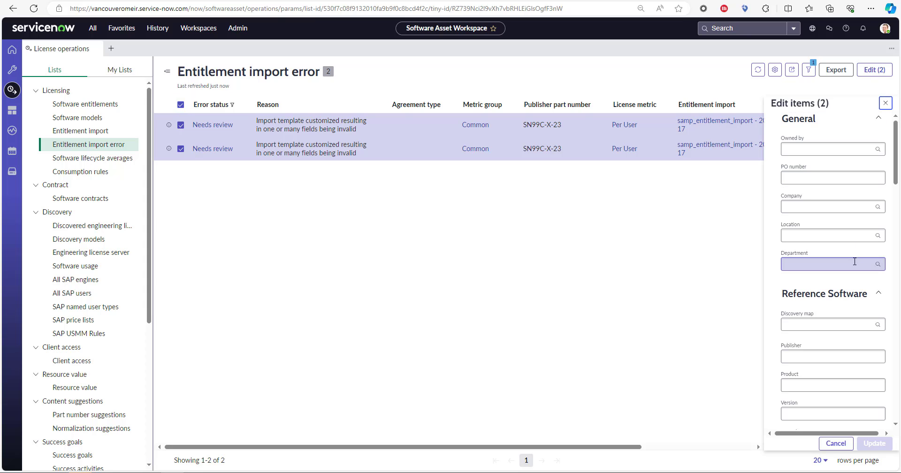
scroll(833, 329, "down", 10)
scroll(834, 360, "down", 5)
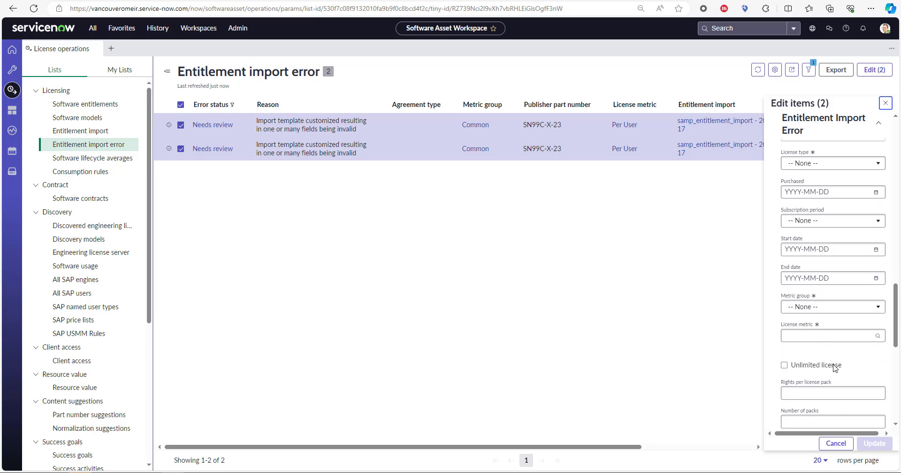
left_click(828, 362)
left_click(828, 362)
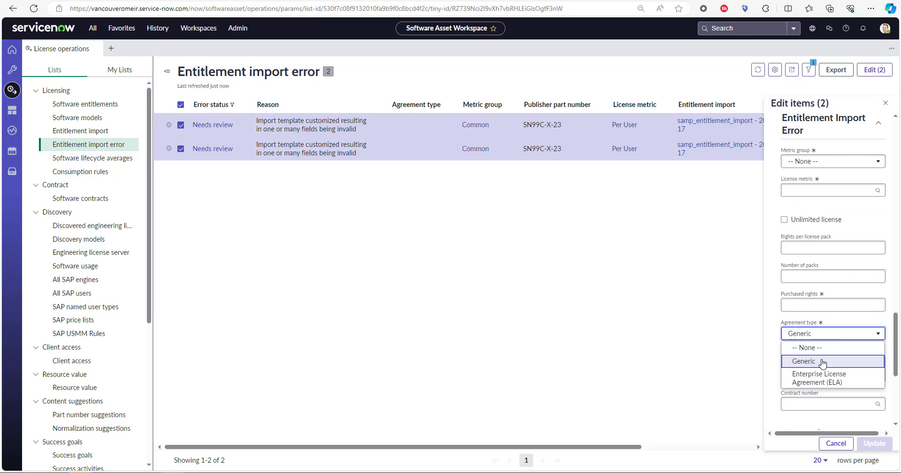
left_click(873, 444)
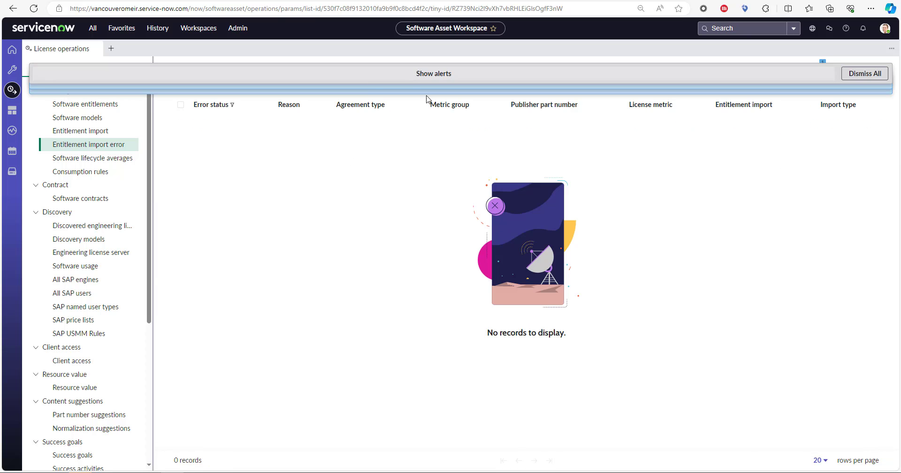
left_click(434, 84)
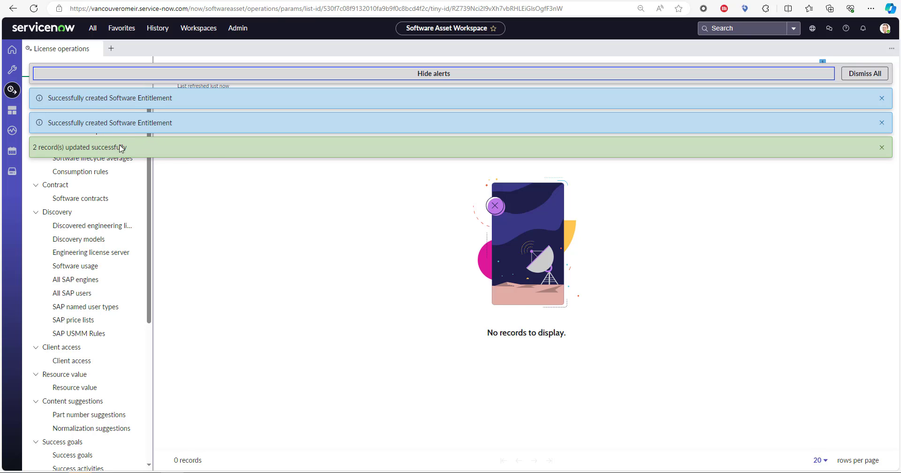
left_click(864, 74)
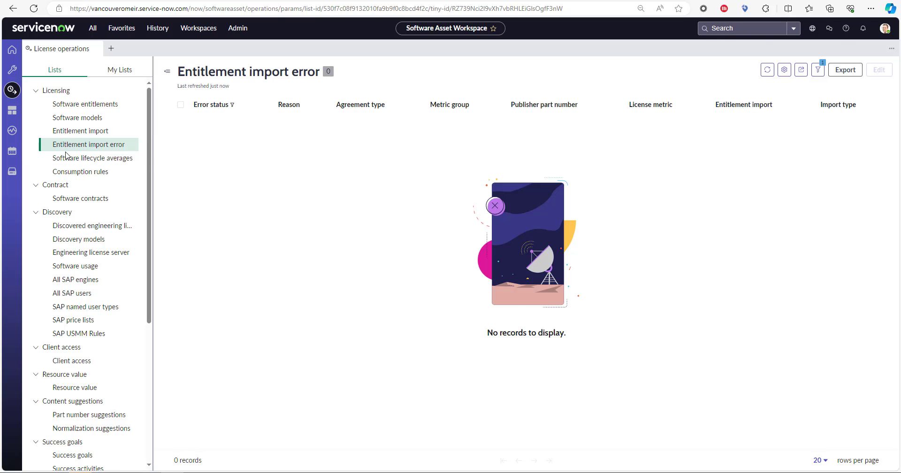
- Filter the Software entitlements list to display names containing snagit
left_click(94, 101)
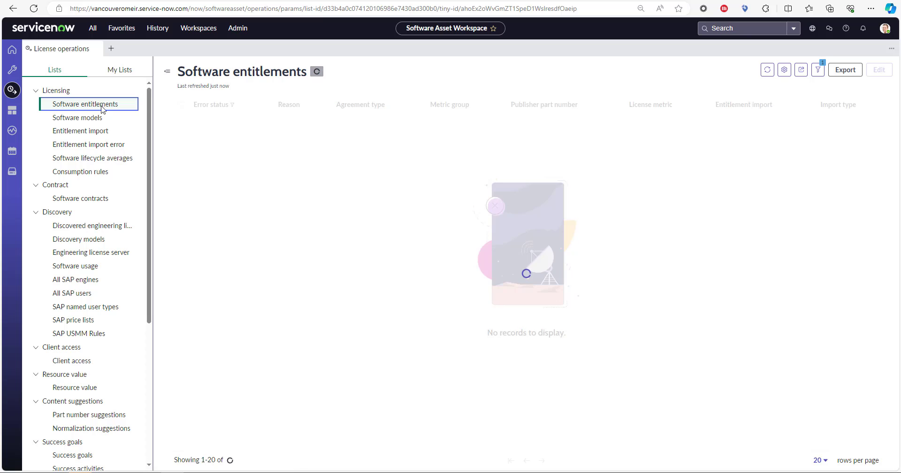
left_click(313, 104)
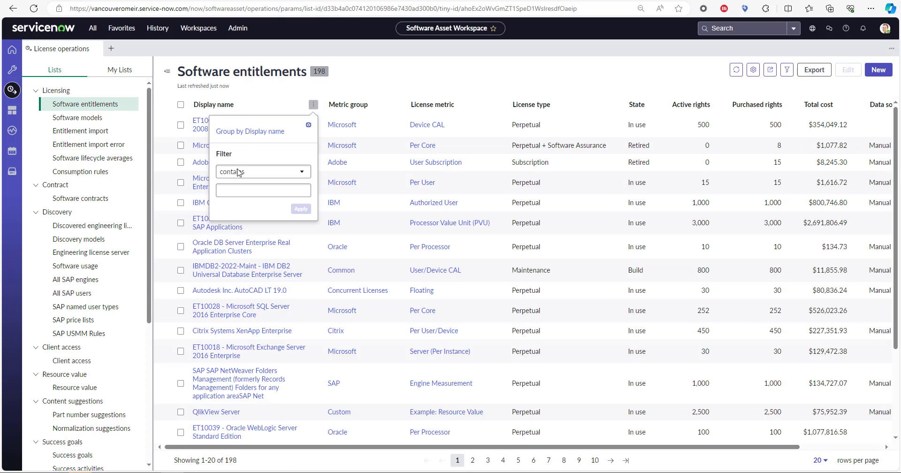
left_click(251, 189)
type("snagit")
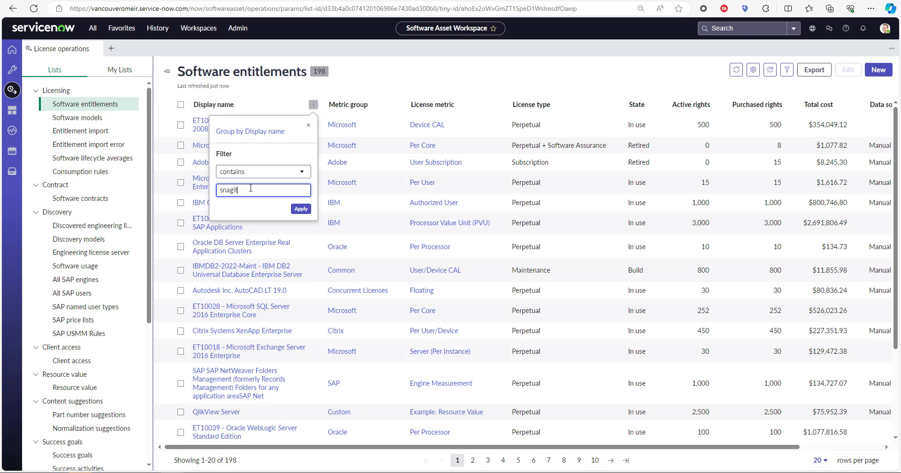
left_click(296, 210)
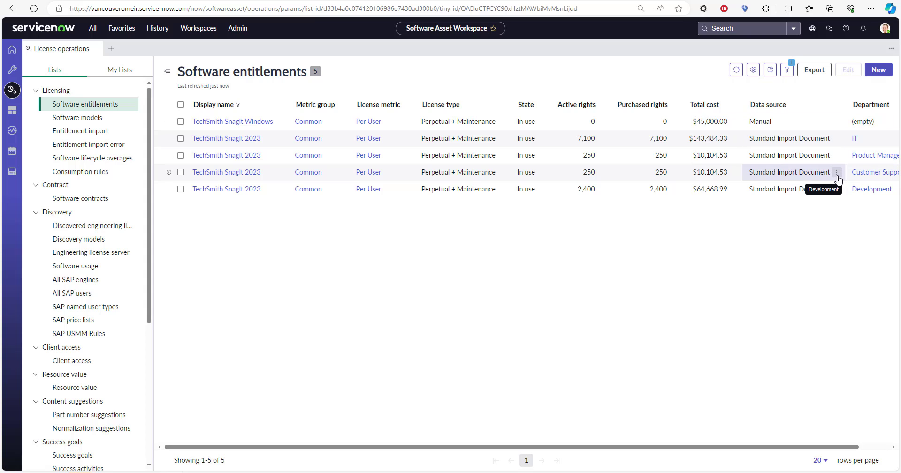
- Review the license details, purchased rights and costs of the IT department's TechSmith SnagIt 2023 entitlement
left_click(216, 139)
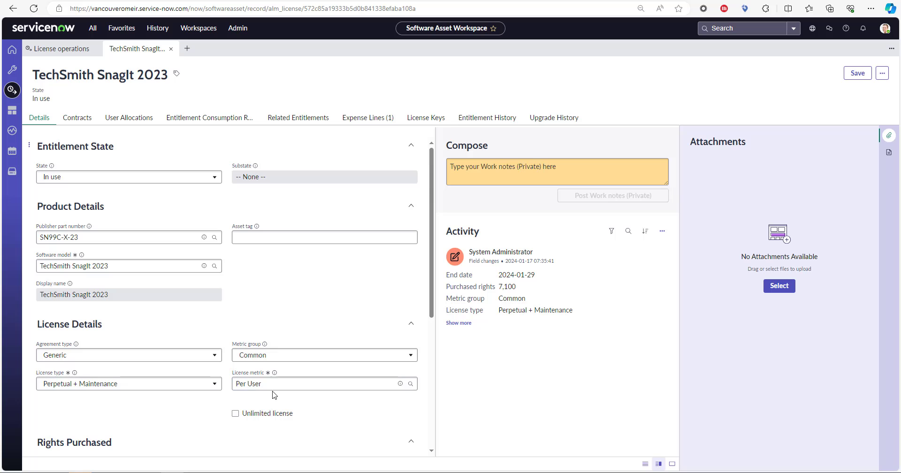
scroll(280, 388, "down", 3)
scroll(280, 388, "down", 2)
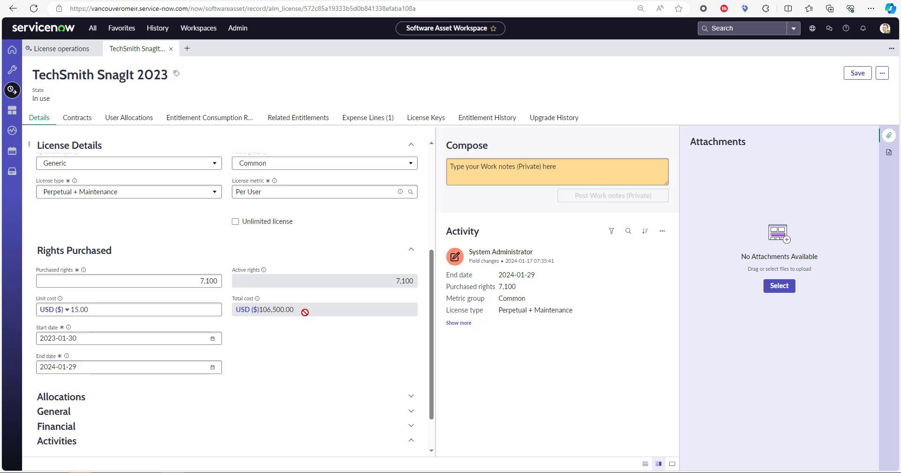
left_click(171, 49)
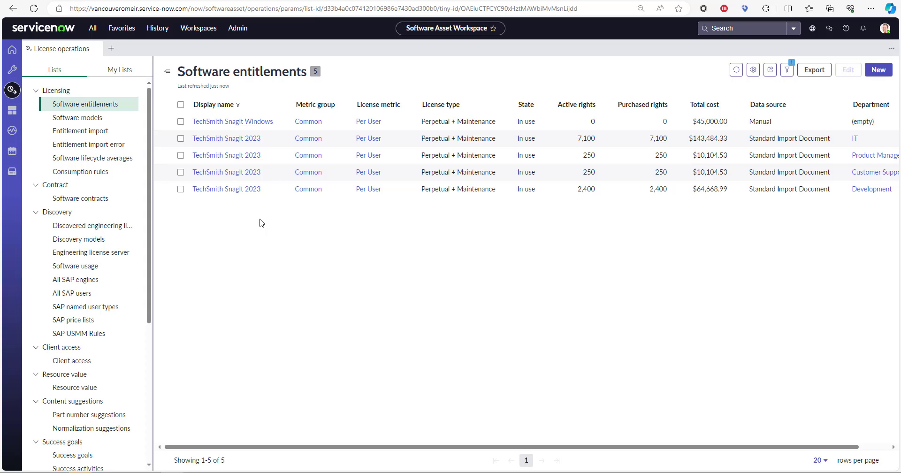
- Find the Contracts list by searching for contract and start a new contract record
left_click(93, 28)
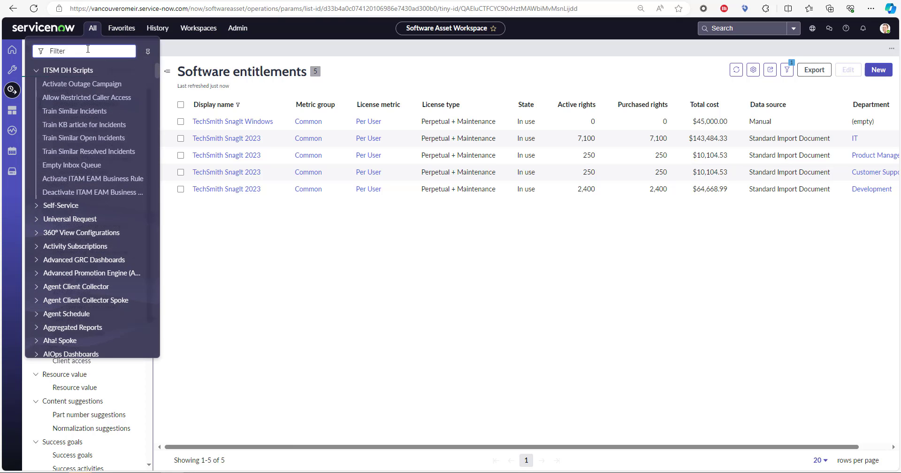
type("contract")
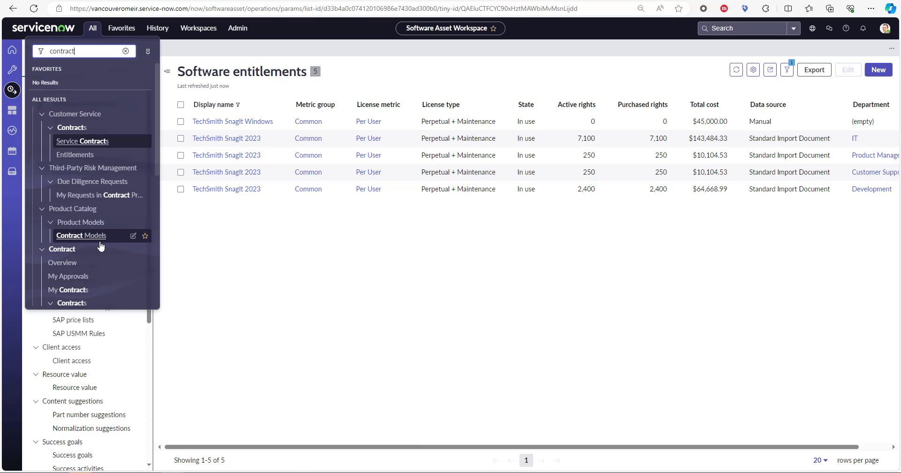
scroll(103, 221, "down", 3)
left_click(58, 172)
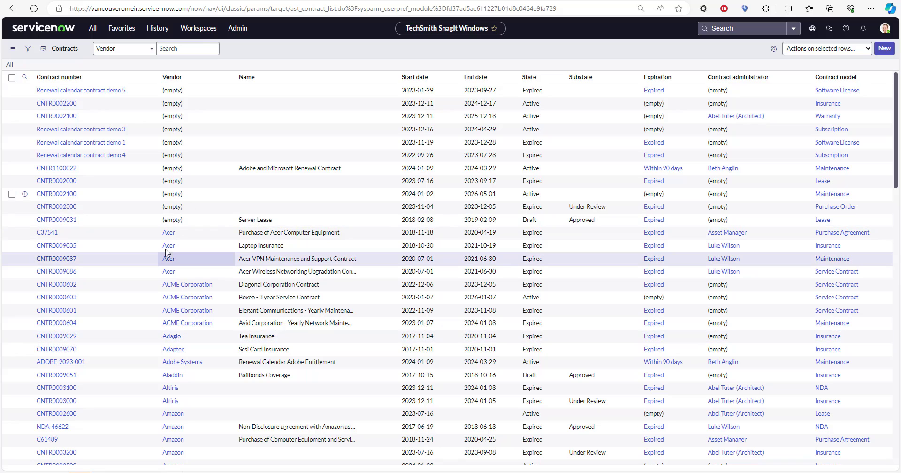
left_click(885, 51)
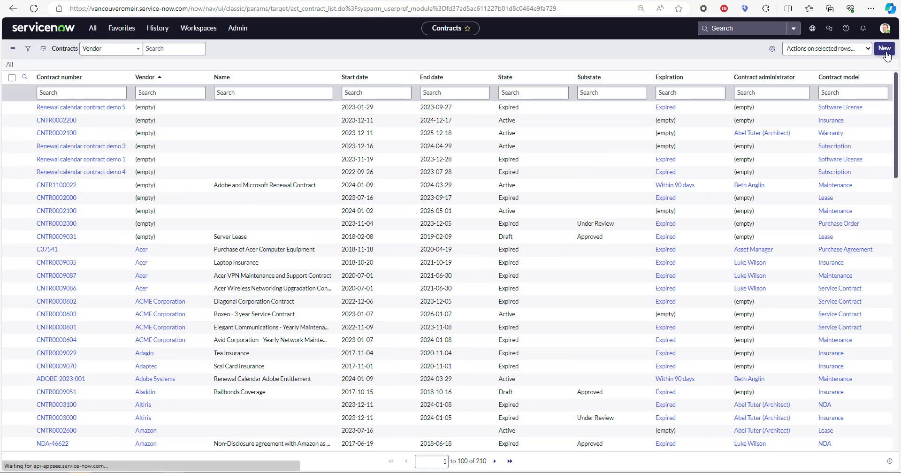
- Set the new contract's Contract model to Software License and check the available contract models
left_click(327, 68)
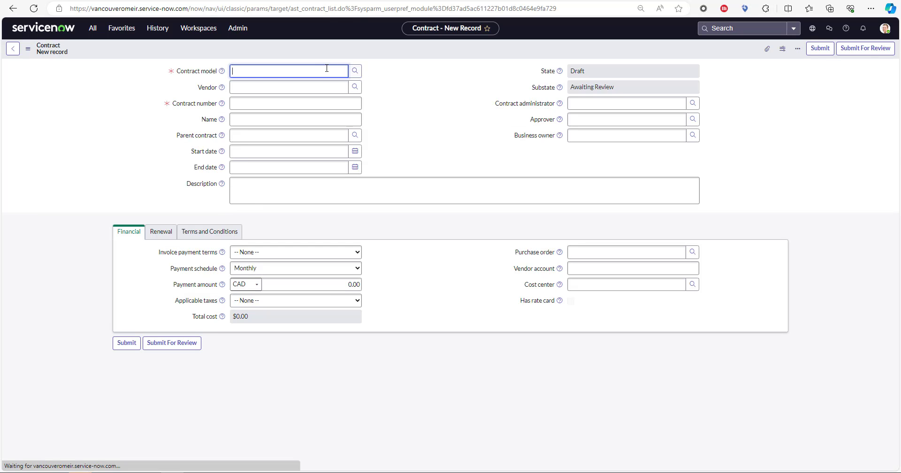
type("software")
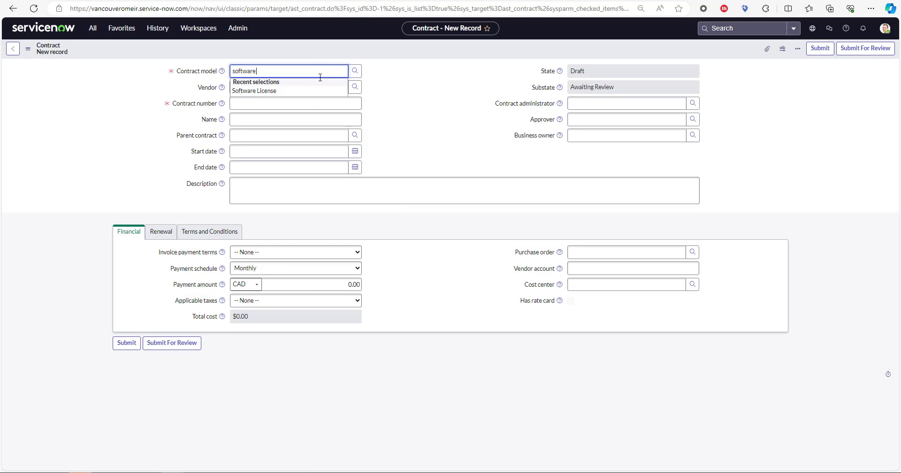
left_click(316, 90)
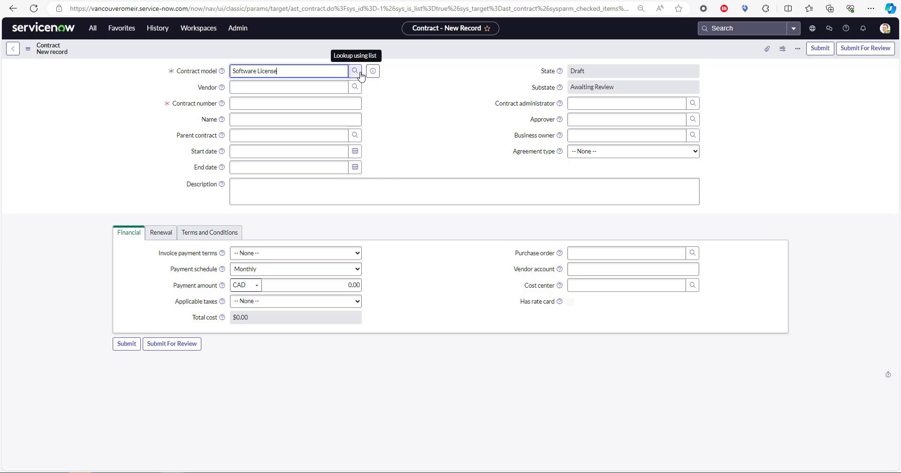
left_click(359, 73)
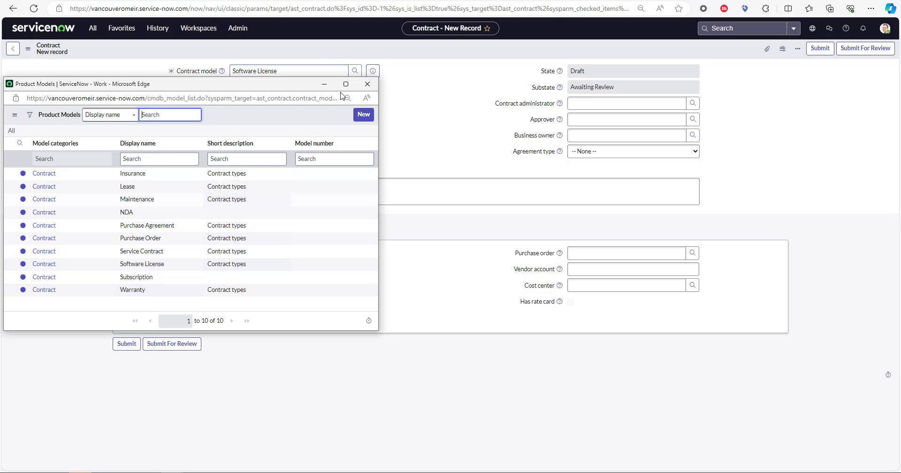
left_click(369, 85)
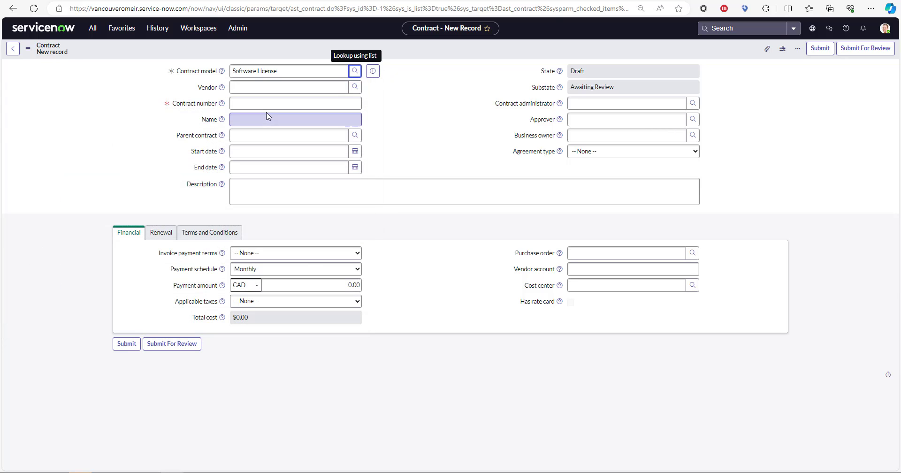
- Set the contract's vendor to a newly created company record named Techsmith Corporation
left_click(278, 89)
type("tec")
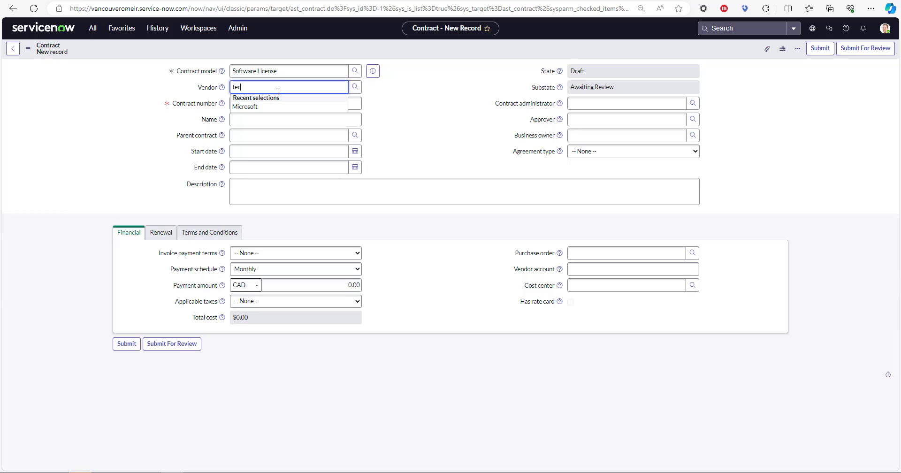
type("hs")
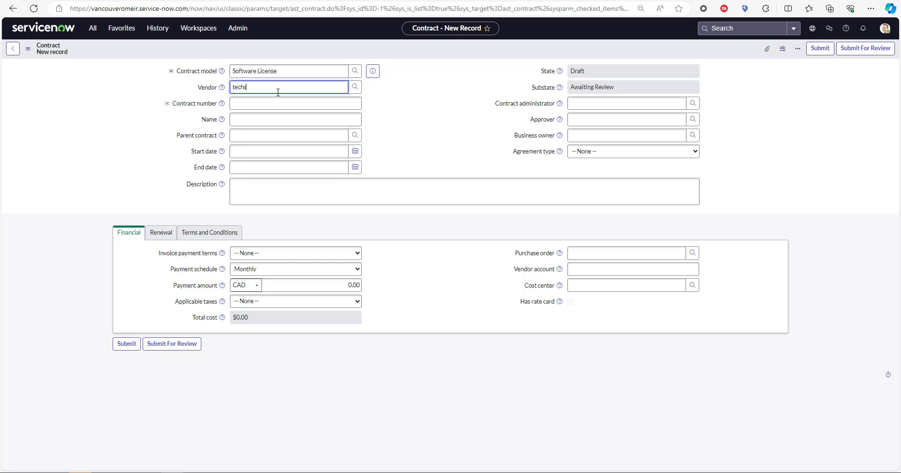
left_click(436, 109)
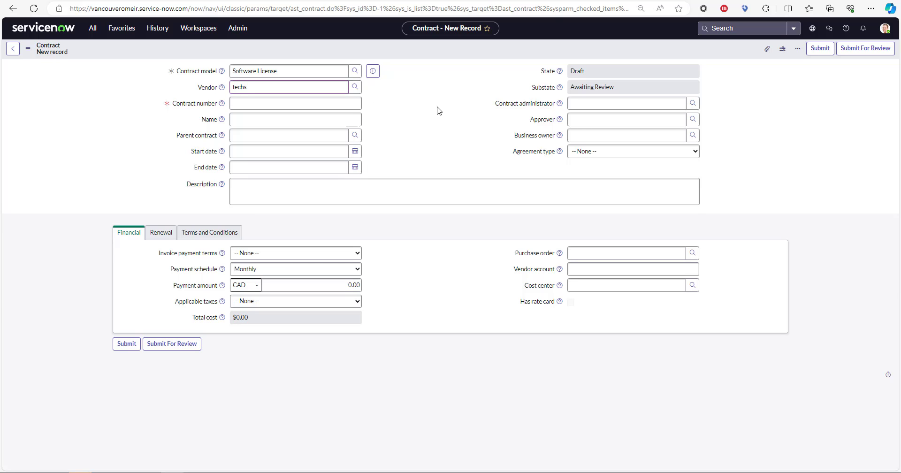
left_click(354, 88)
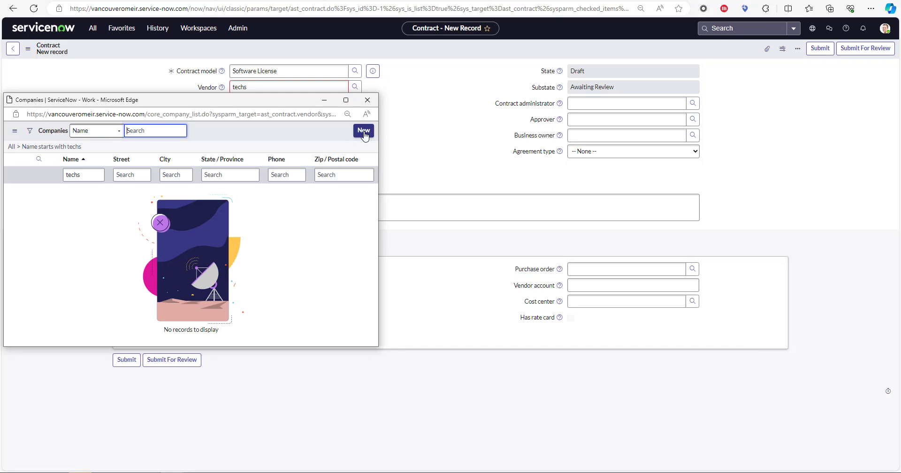
left_click(364, 136)
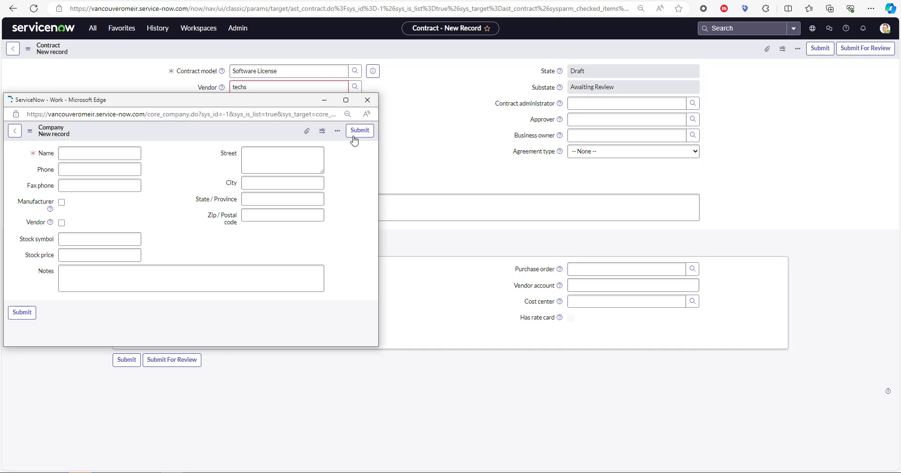
left_click(91, 152)
type("Techsmith Corporation")
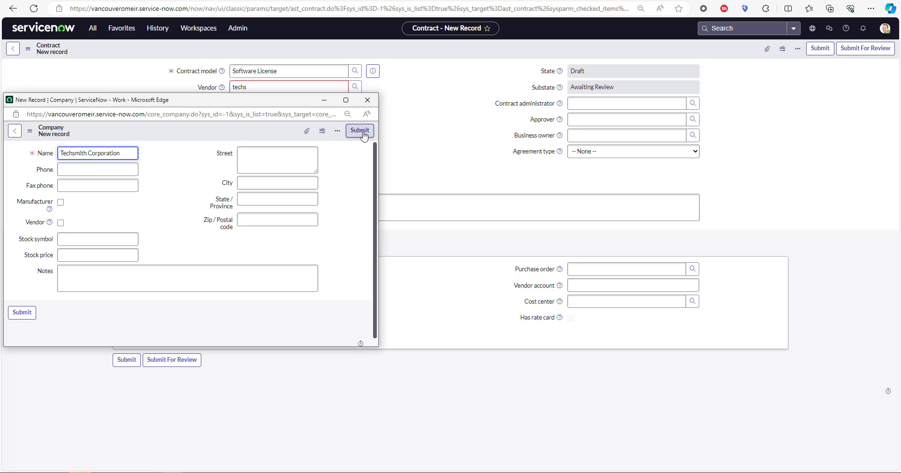
left_click(364, 135)
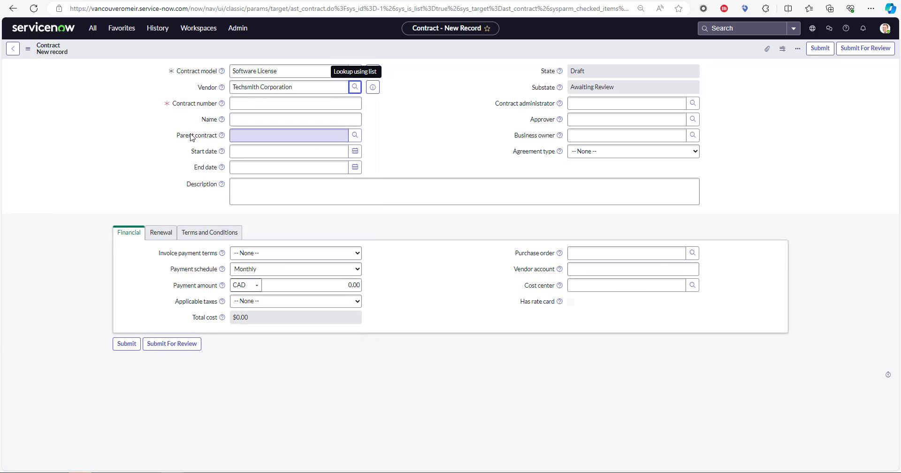
- Set the contract number to TestContract001 and the contract name to Techsmith Software Contract
left_click(260, 103)
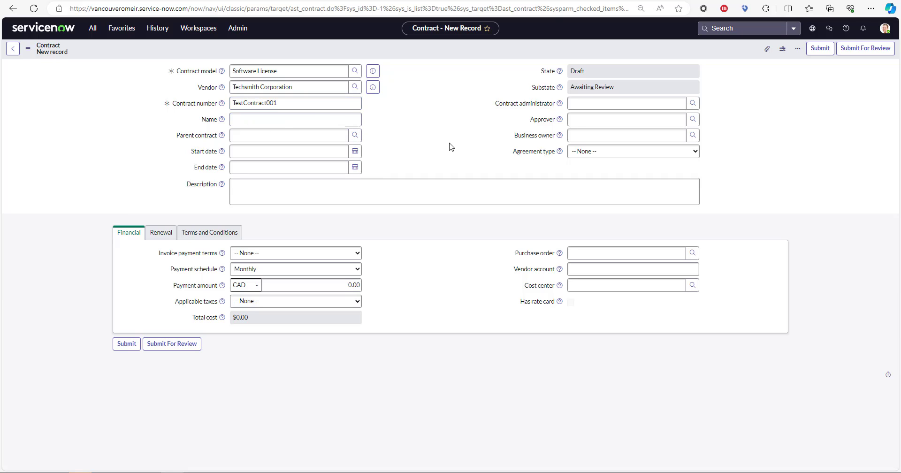
left_click(336, 119)
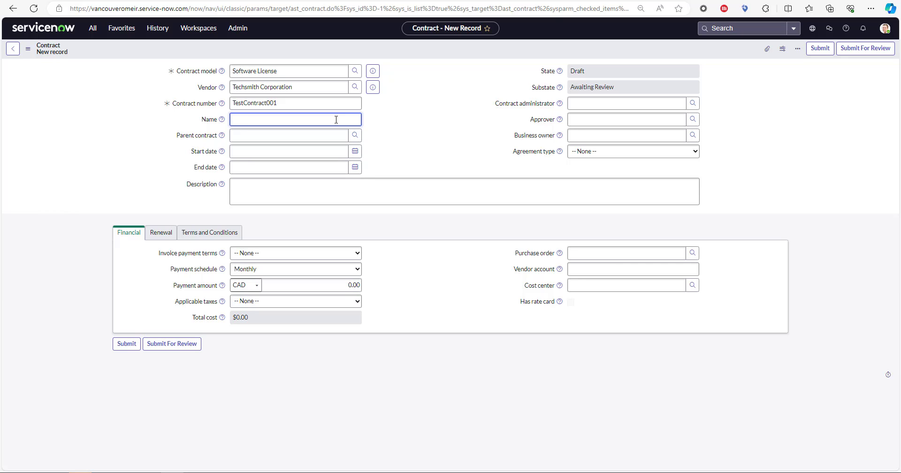
type("Techsmith Software Contract")
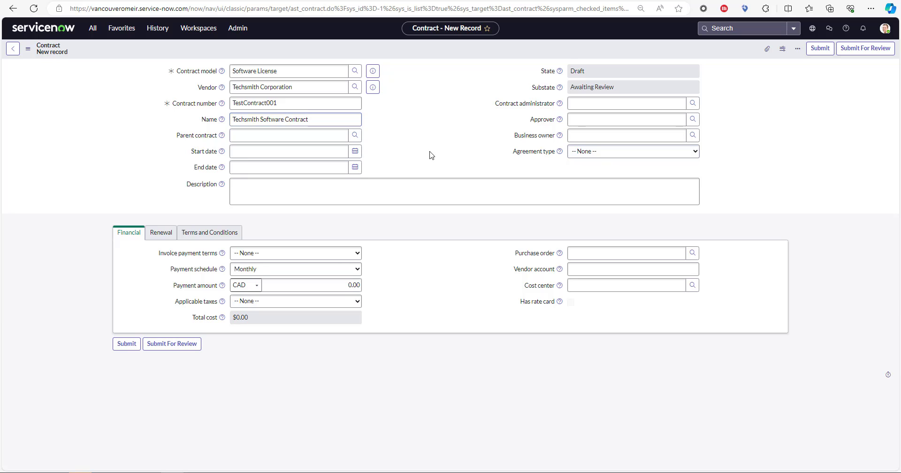
- Set the contract's start date to 2023-01-30 and its end date to 2024-01-29
left_click(297, 154)
left_click(355, 153)
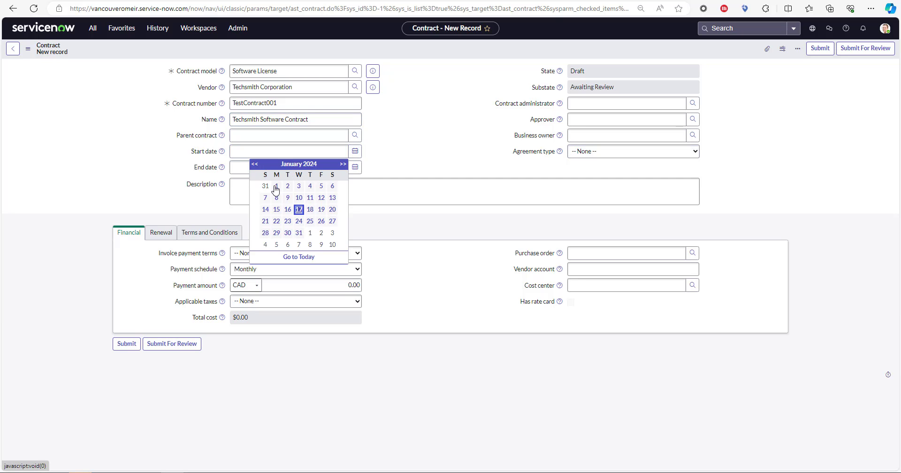
left_click(289, 234)
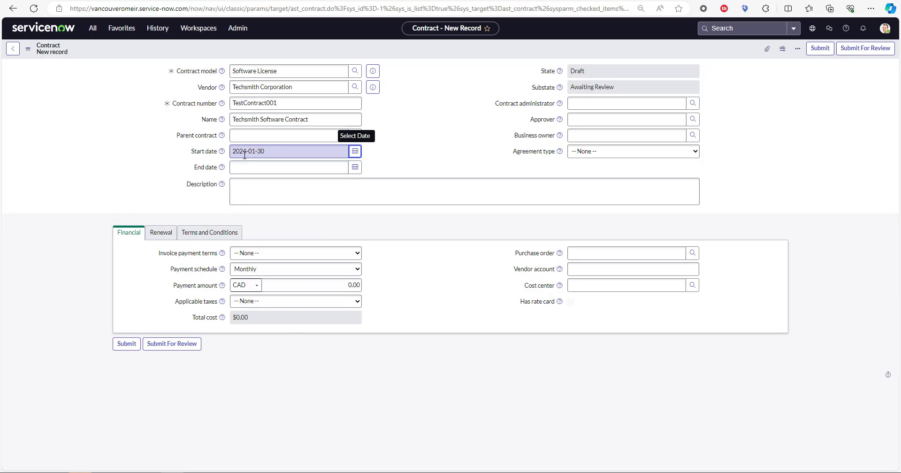
key("BackSpace")
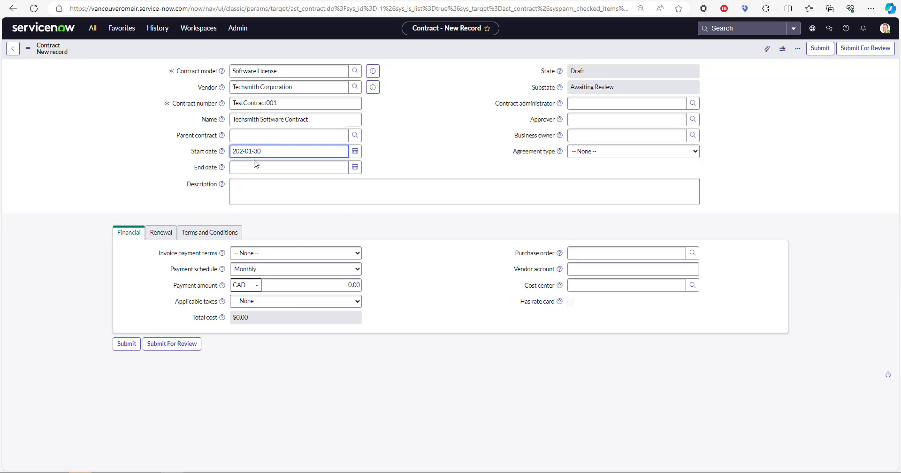
type("3")
left_click(252, 166)
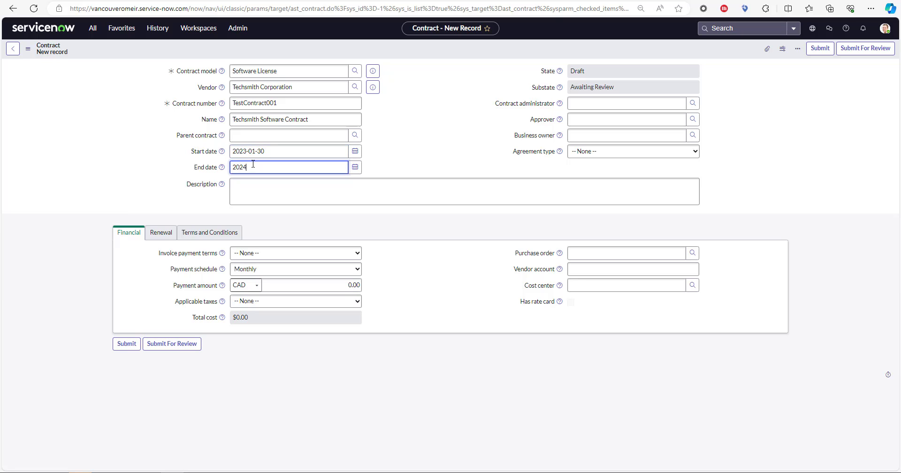
left_click(411, 155)
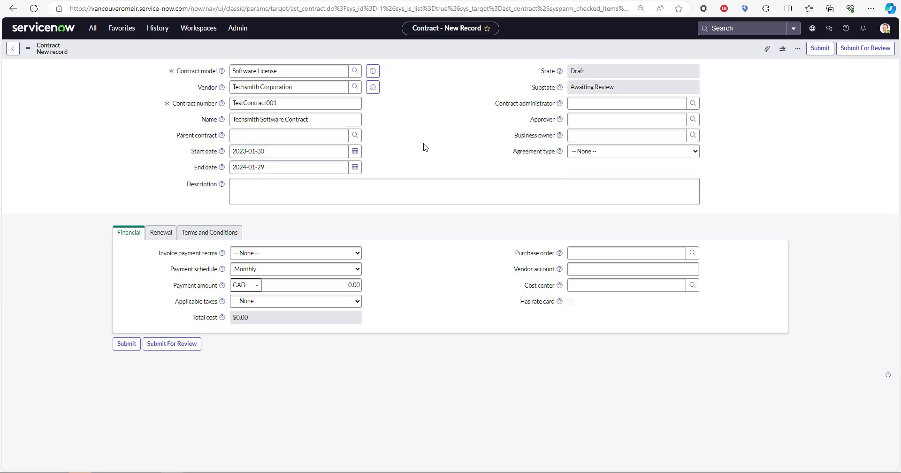
- Assign Asset Manager as the contract's approver
left_click(609, 123)
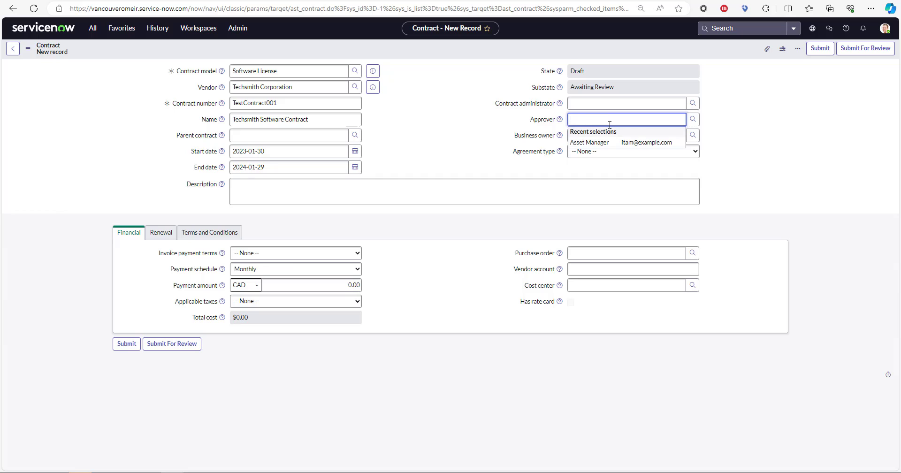
type("asset")
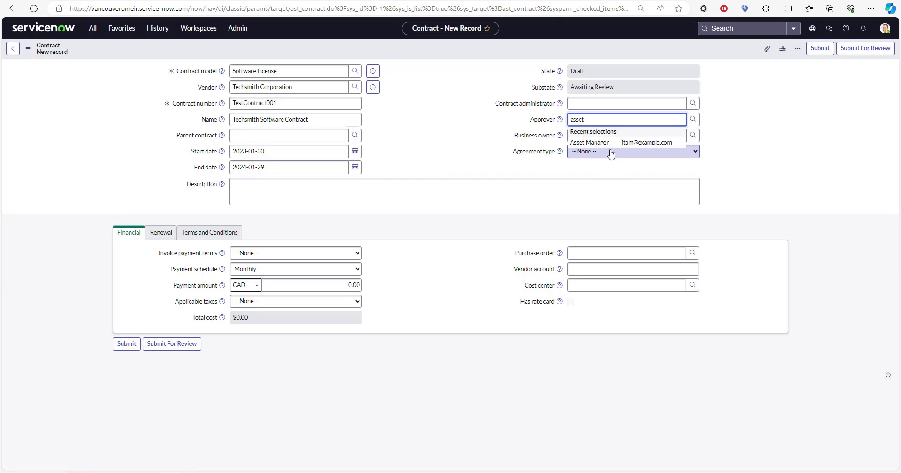
left_click(610, 146)
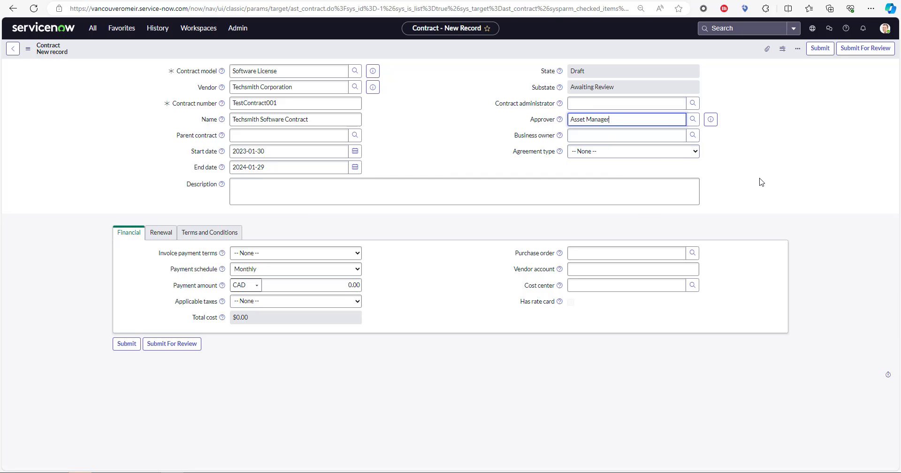
left_click(829, 186)
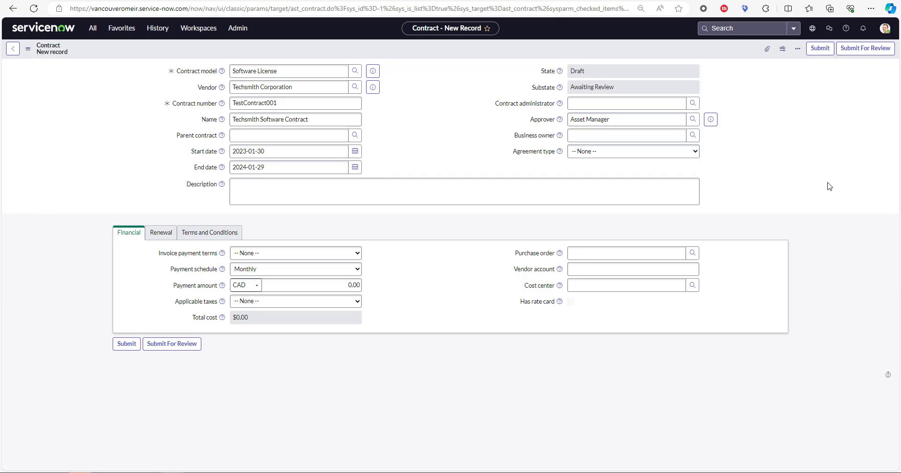
- Set the payment amount to CAD 50,000.00 with Sales as the applicable tax, and submit the contract for review
left_click(336, 284)
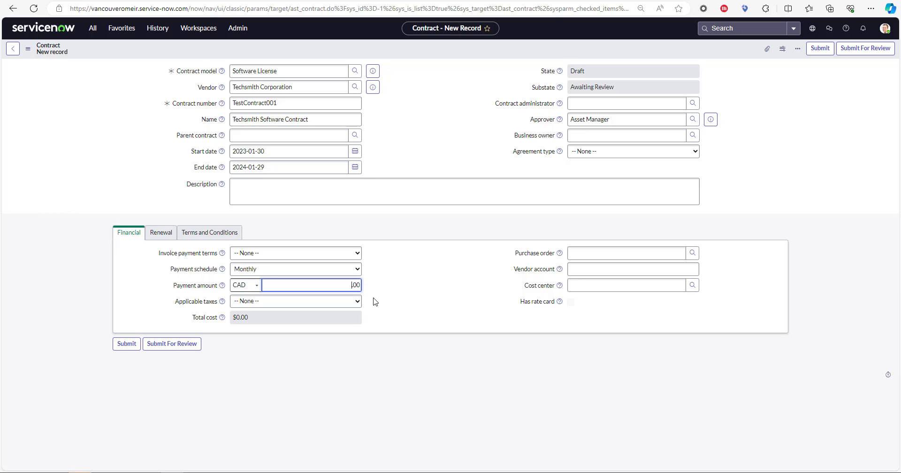
left_click(417, 312)
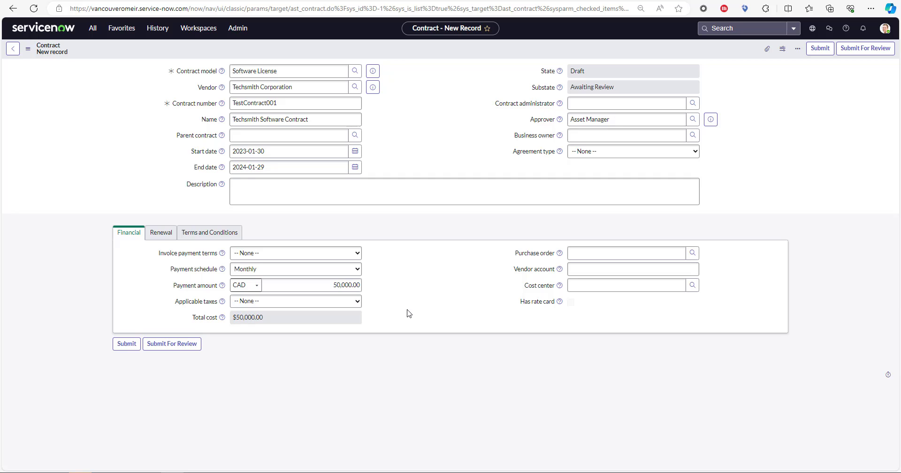
left_click(865, 49)
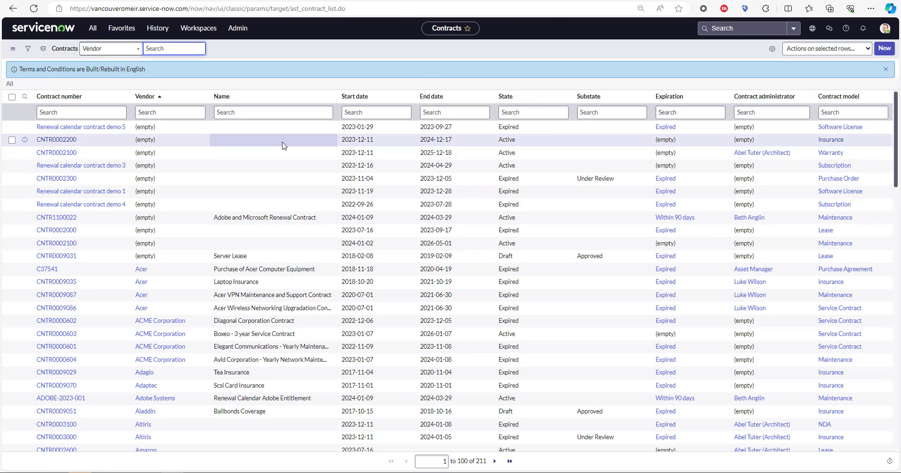
- Filter the Contracts list to vendors containing techsmith and open the TestContract001 record
left_click(103, 110)
left_click(171, 117)
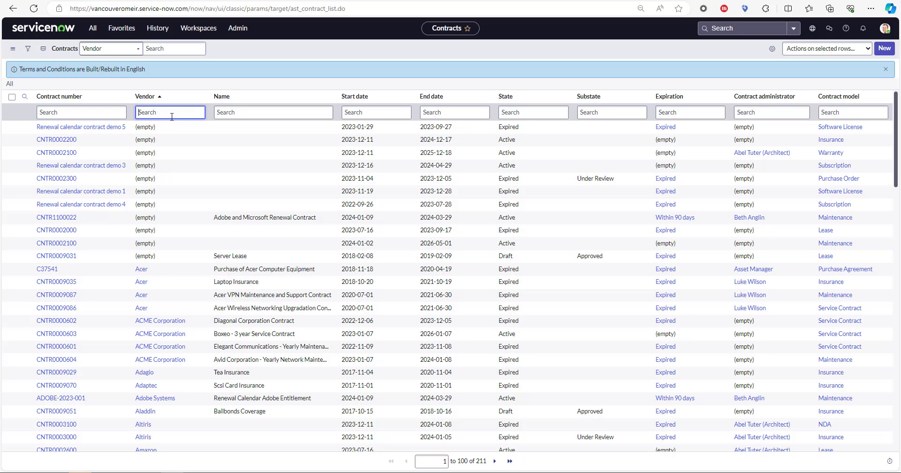
type("*techsmith")
key("Return")
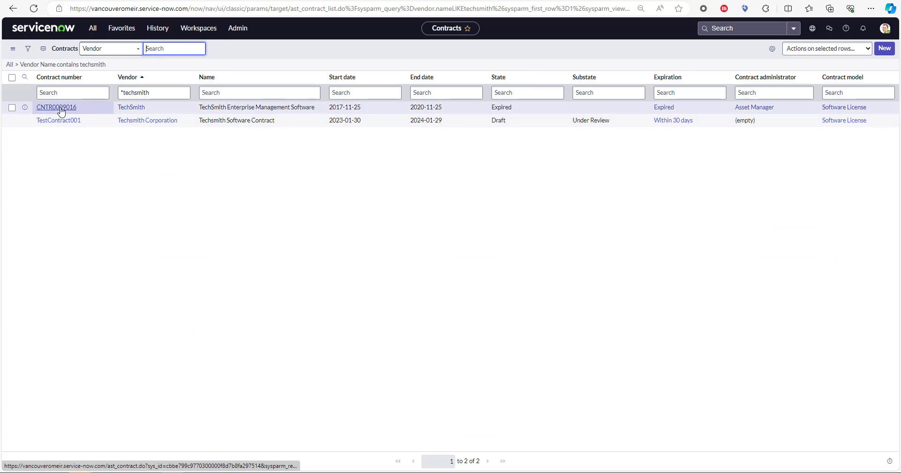
left_click(45, 123)
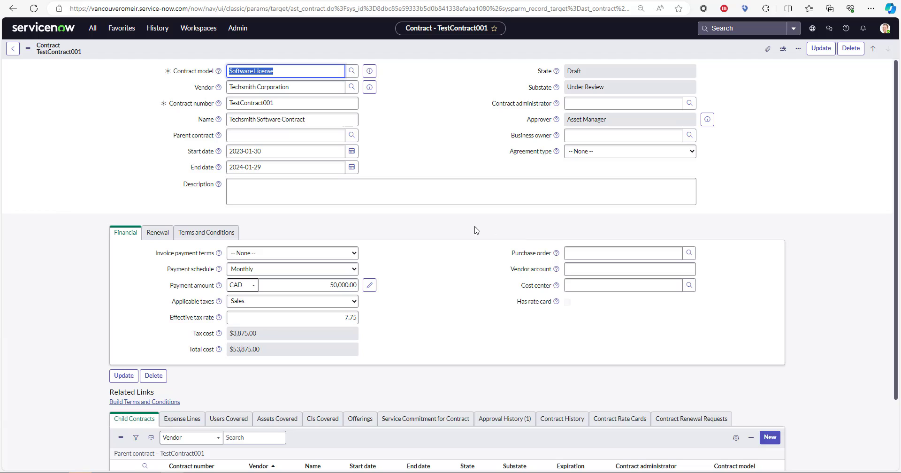
- Open the requested approval in the contract's approval history, set its state to Approved and save it
scroll(427, 211, "down", 2)
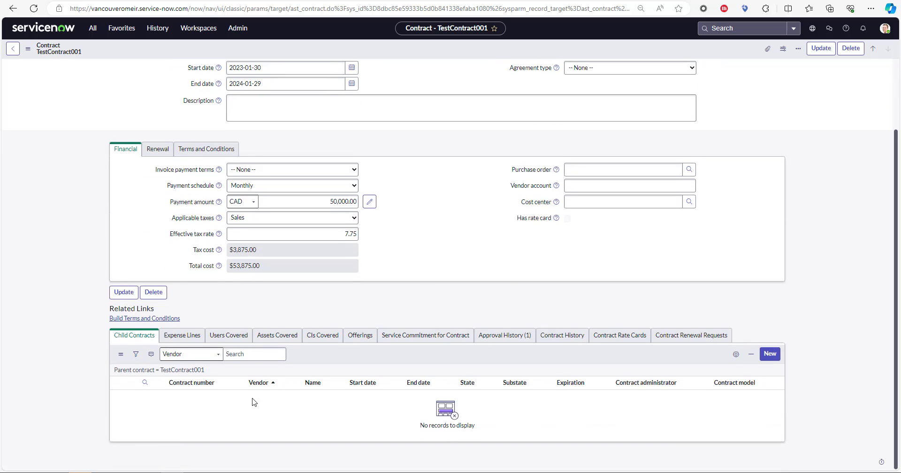
left_click(491, 336)
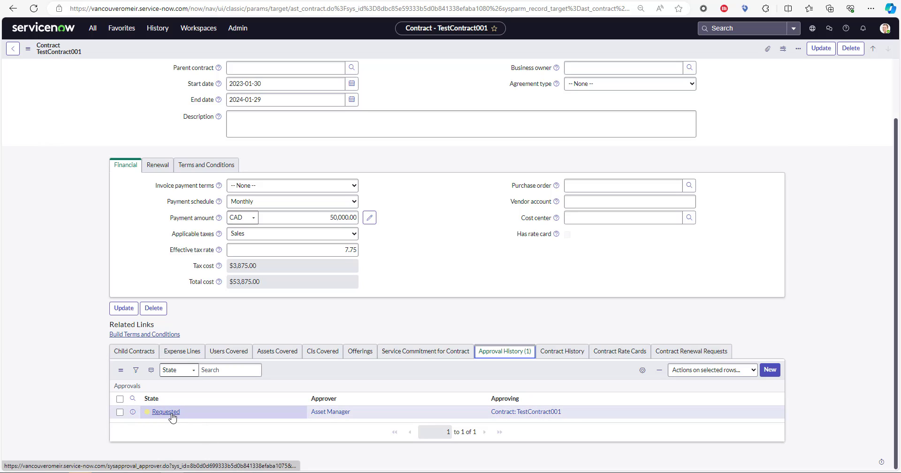
left_click(885, 29)
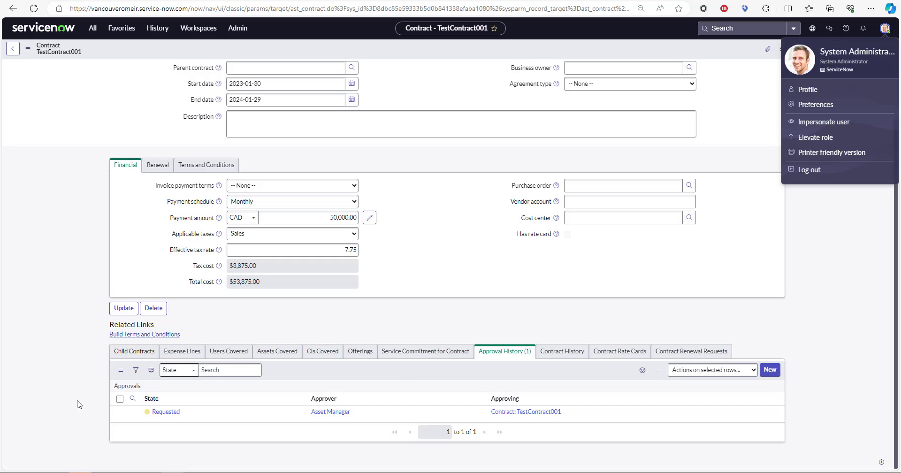
left_click(166, 412)
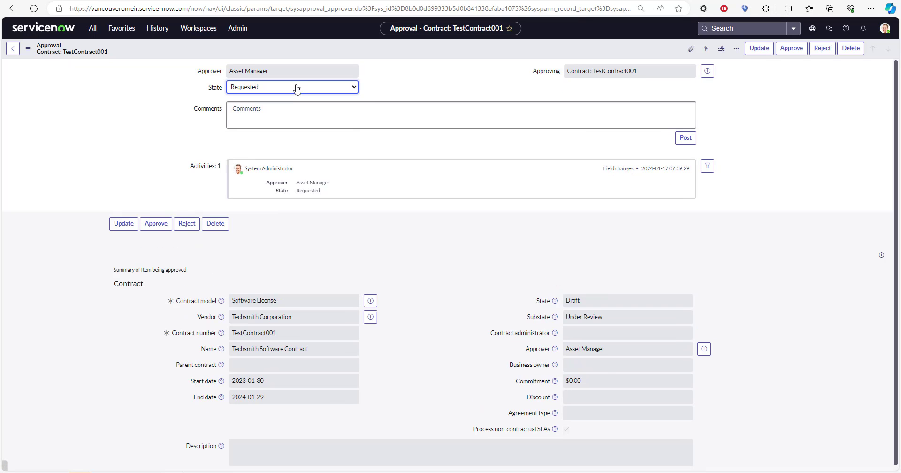
left_click(297, 89)
left_click(257, 117)
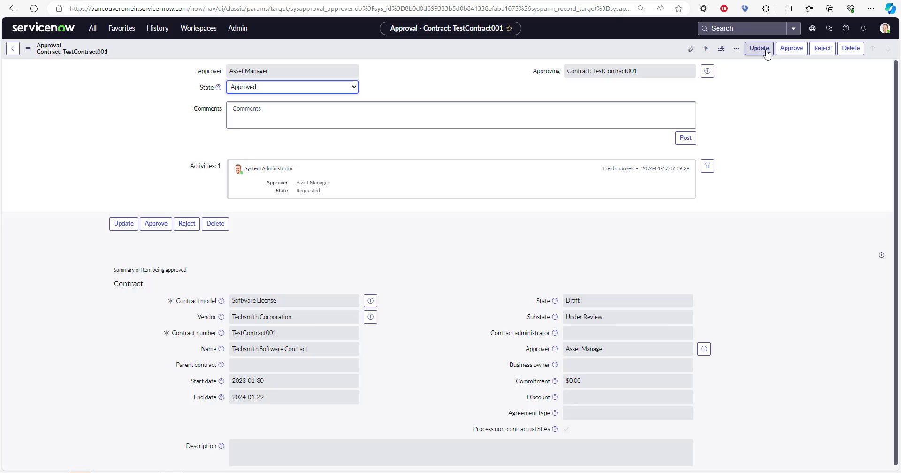
left_click(766, 53)
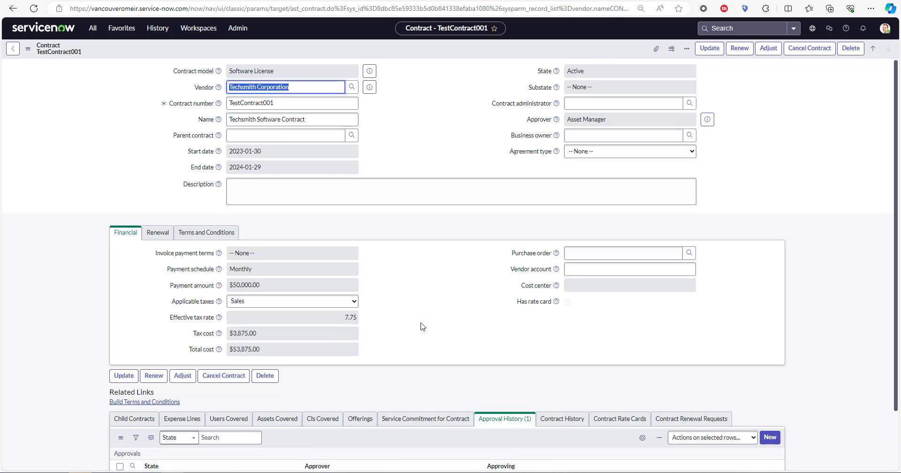
- Open TestContract001's covered assets for editing and search the available assets for *techsmith
scroll(535, 337, "down", 2)
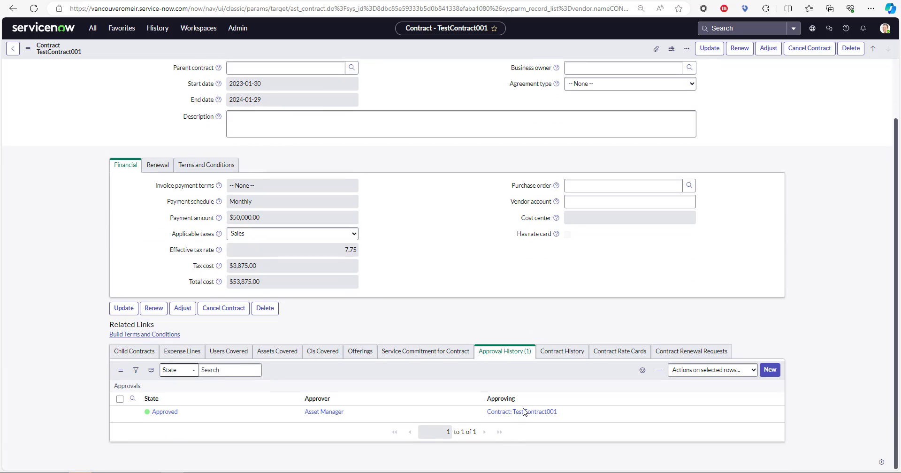
left_click(276, 358)
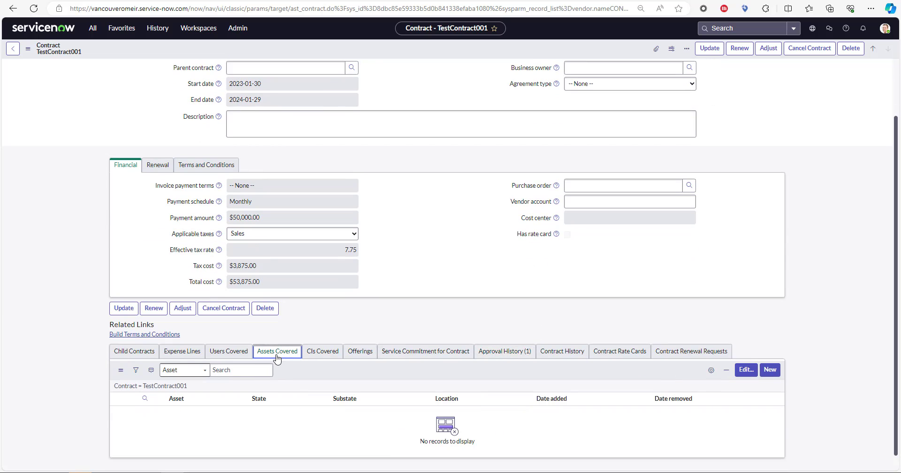
left_click(747, 371)
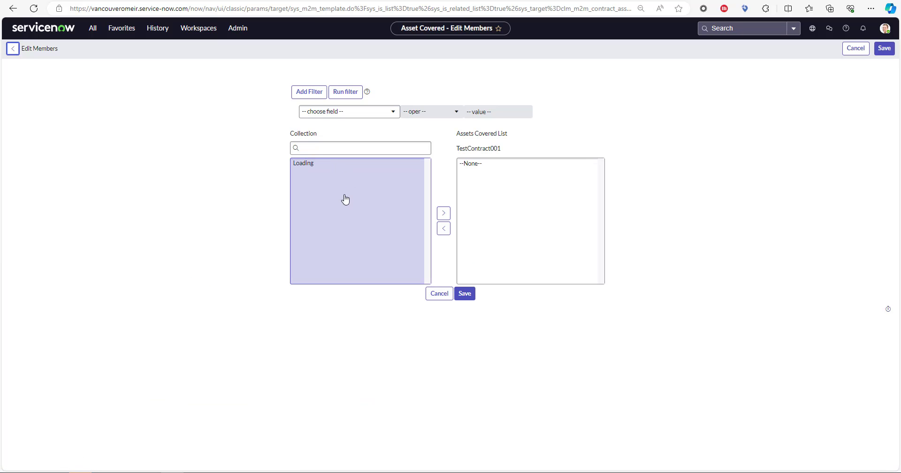
left_click(341, 114)
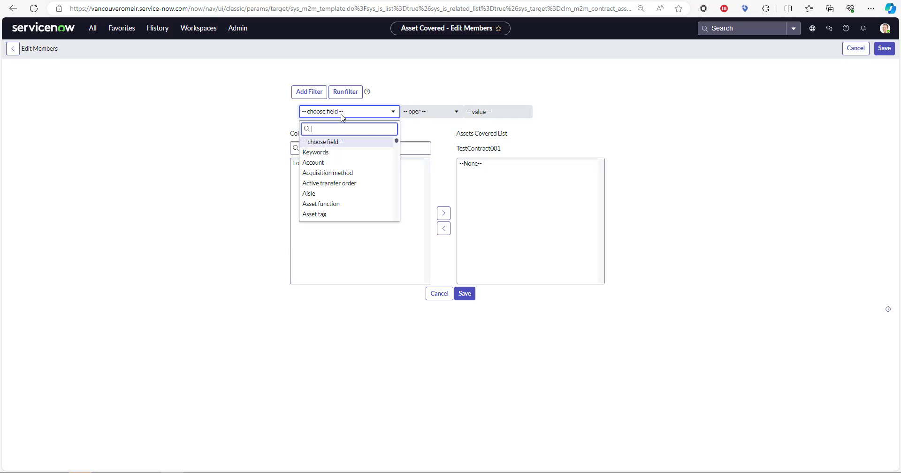
left_click(688, 150)
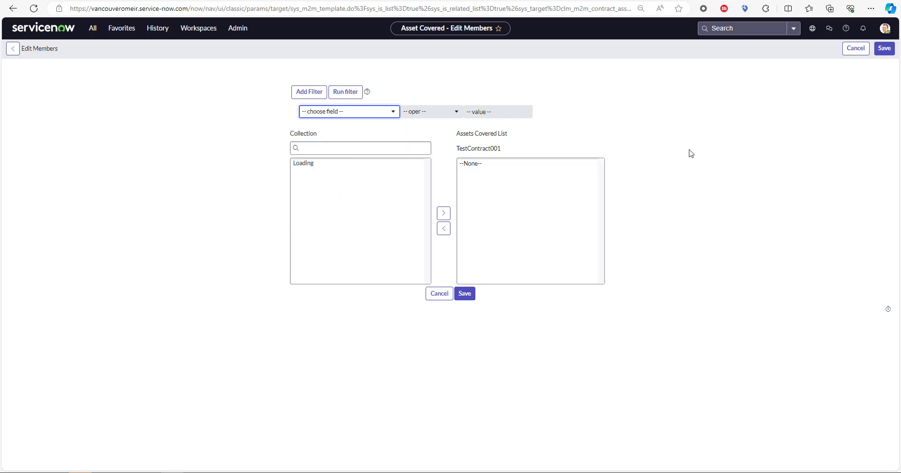
left_click(336, 148)
type("*")
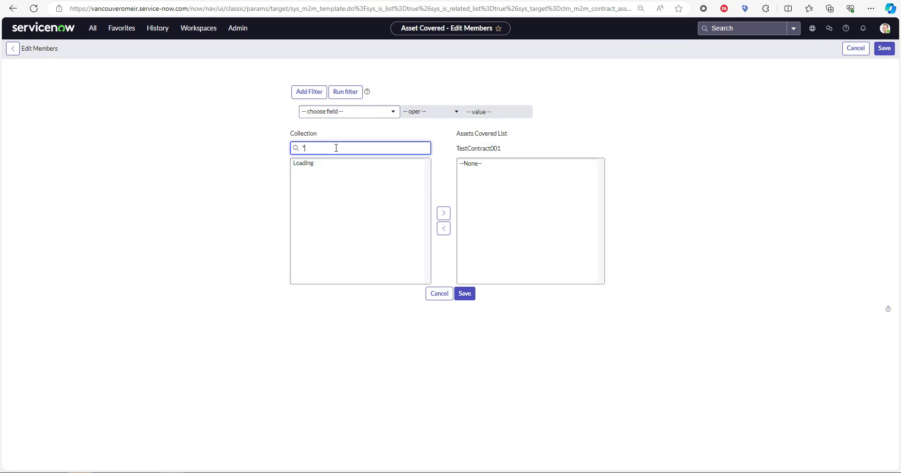
type("techsmith")
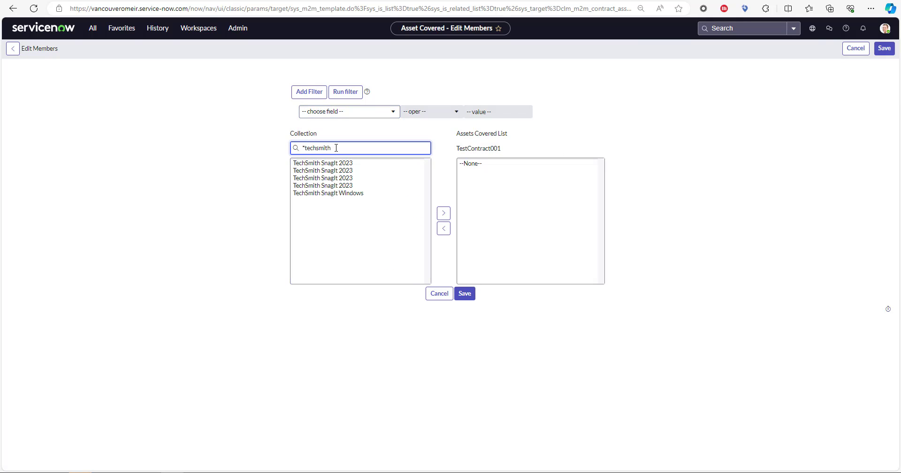
- Add the four TechSmith SnagIt 2023 assets to the contract's covered assets, save the list and update the contract
left_click(348, 185, "shift")
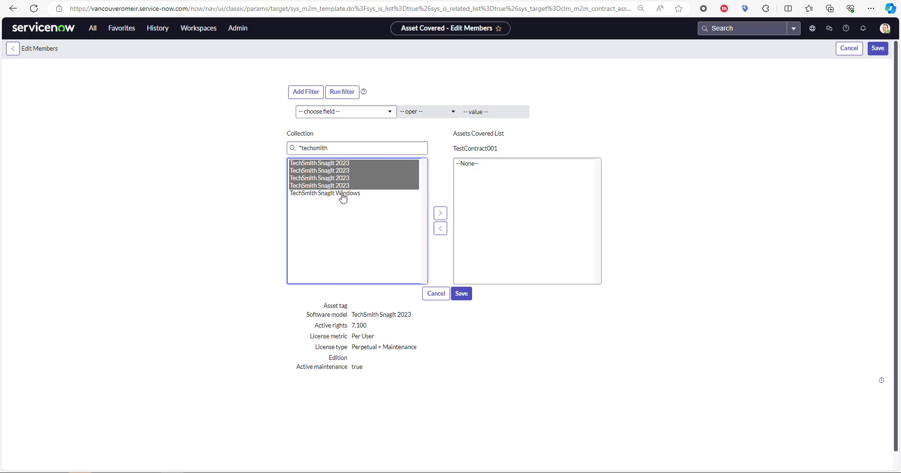
left_click(440, 215)
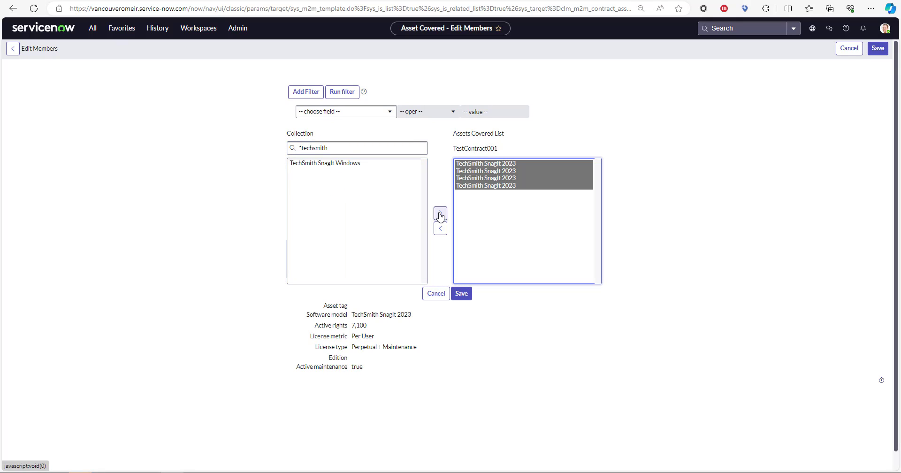
left_click(462, 296)
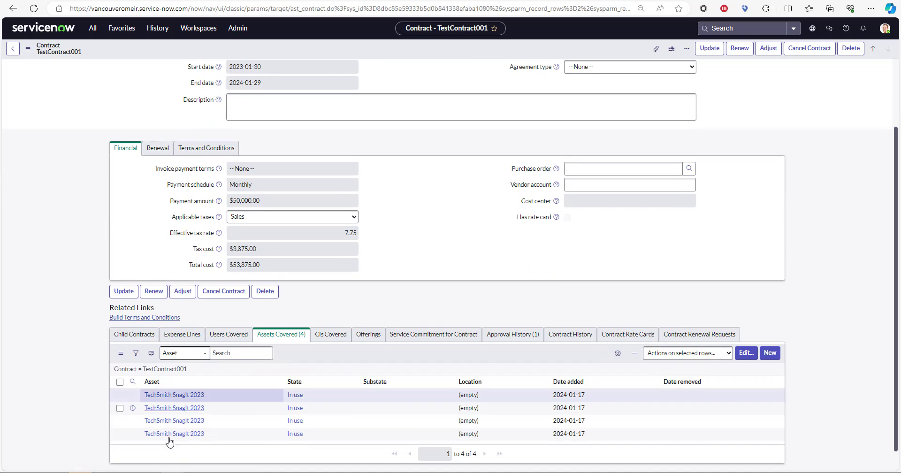
scroll(670, 319, "up", 3)
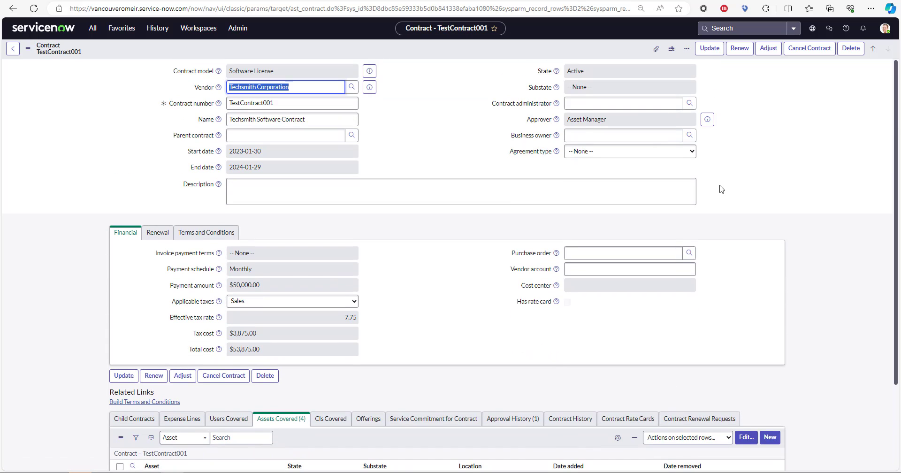
left_click(720, 51)
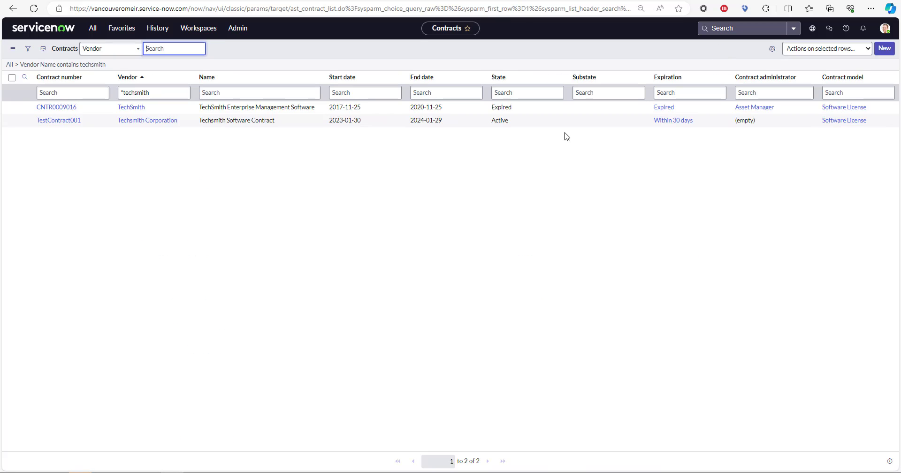
left_click_drag(519, 122, 490, 120)
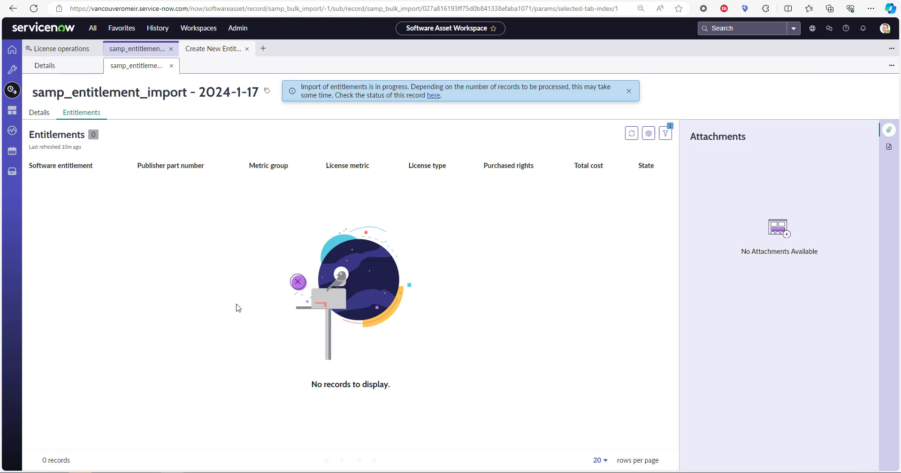
- In Software Asset Workspace, close the entitlement import records and the Create New Entitlement tab
left_click(171, 66)
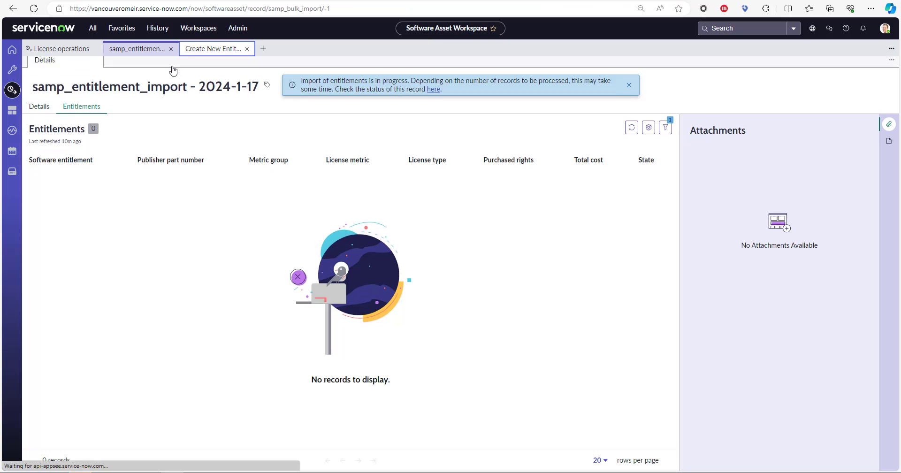
left_click(171, 49)
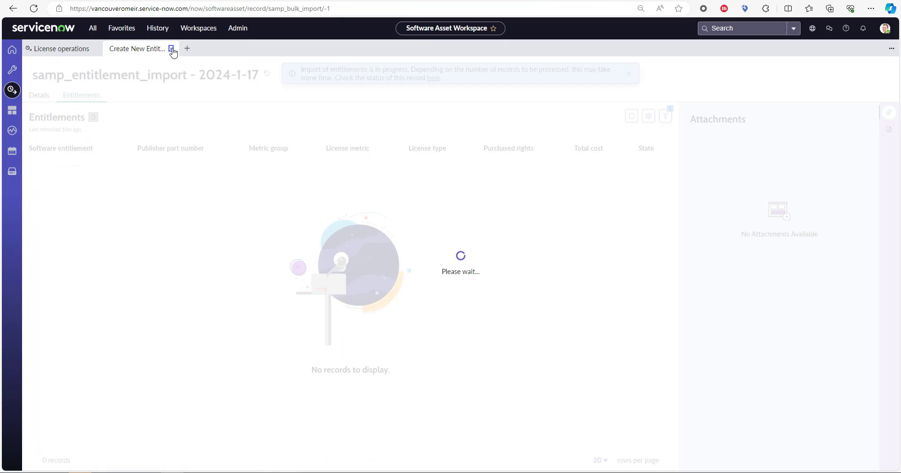
left_click(171, 49)
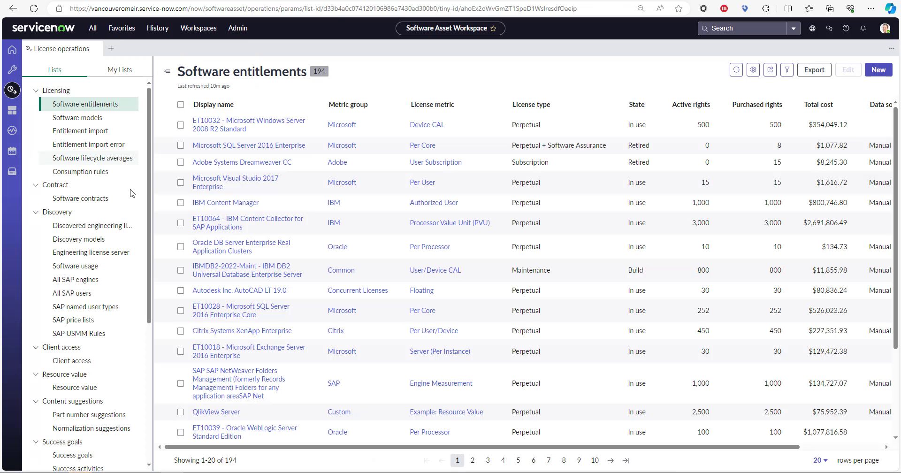
- Open the Software contracts list and filter it to vendors starting with techs
left_click(90, 198)
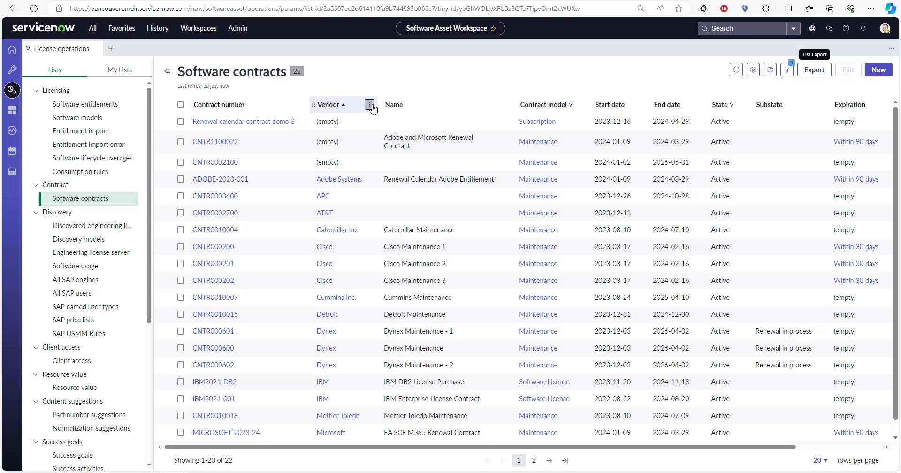
left_click(369, 105)
left_click(334, 184)
type("techs")
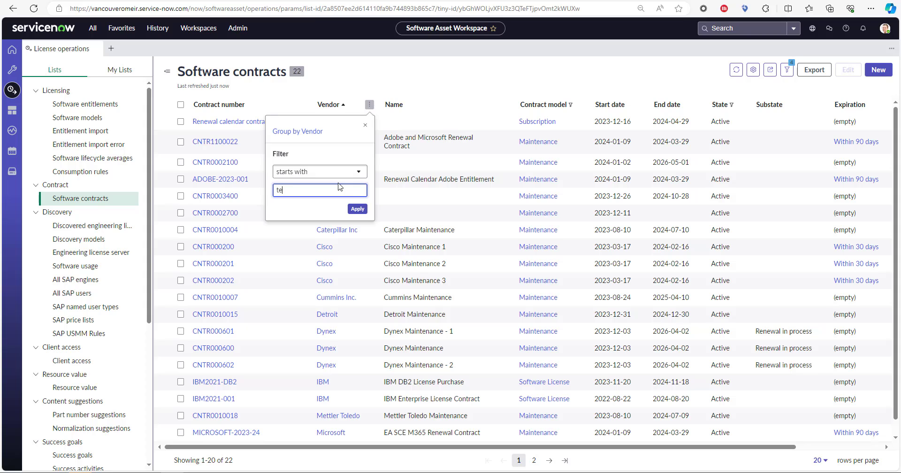
left_click(367, 209)
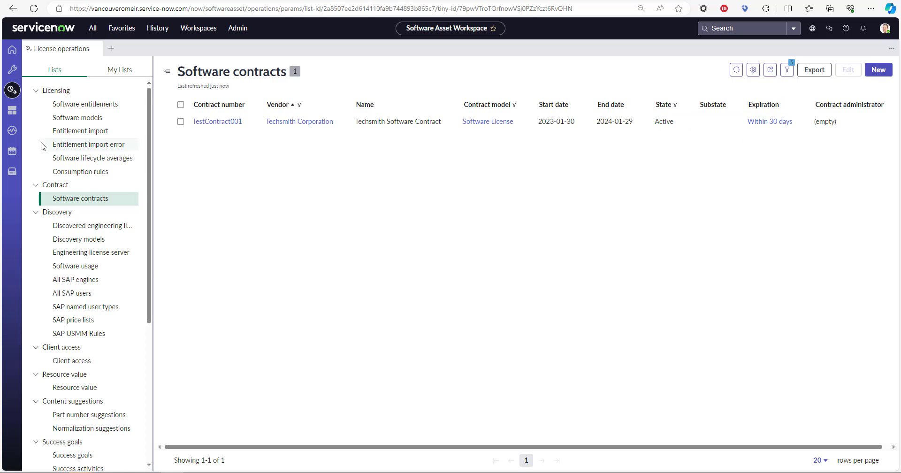
- Open the Renewals calendar and inspect the TechSmith, Adobe Systems and Citrix Systems entries, including the Citrix contract details
left_click(12, 151)
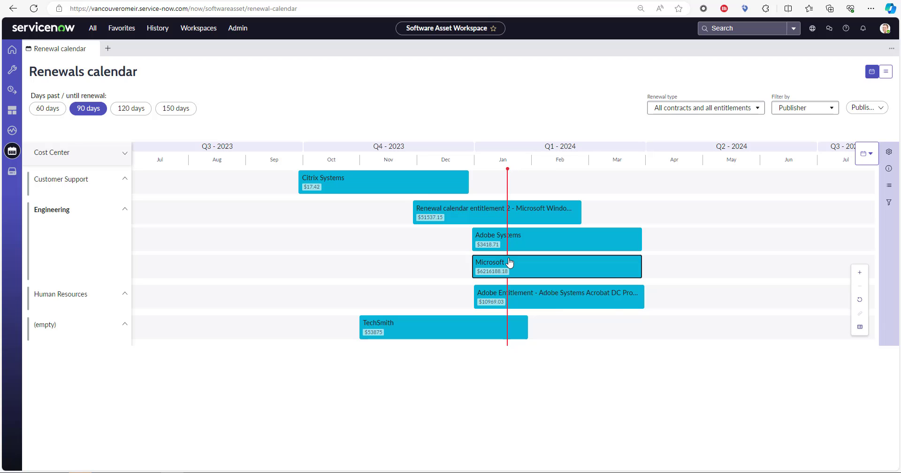
left_click(509, 261)
left_click(511, 324)
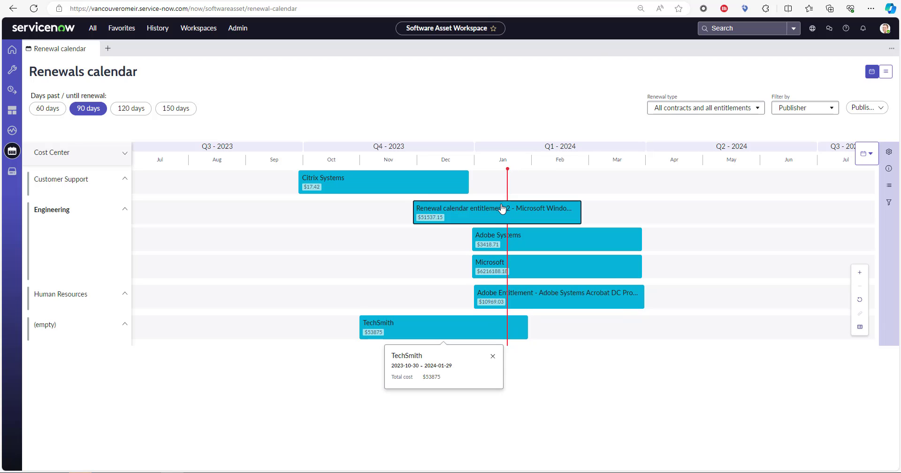
left_click(528, 241)
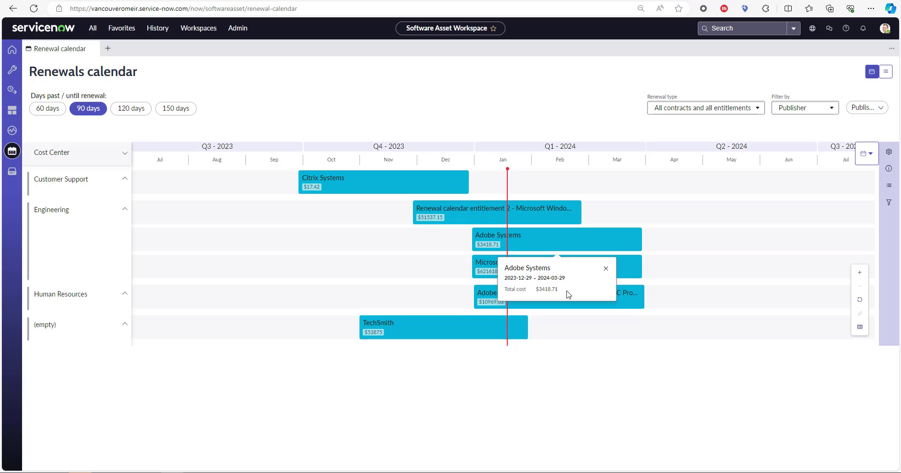
left_click(427, 186)
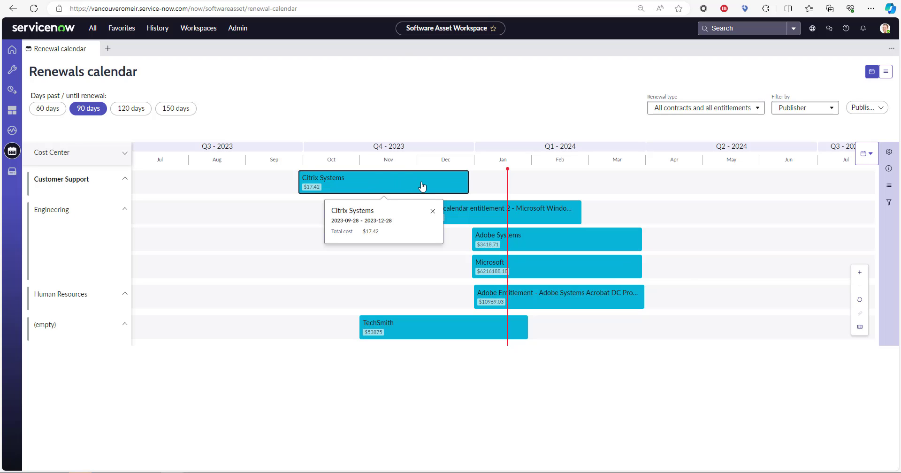
left_click(422, 186)
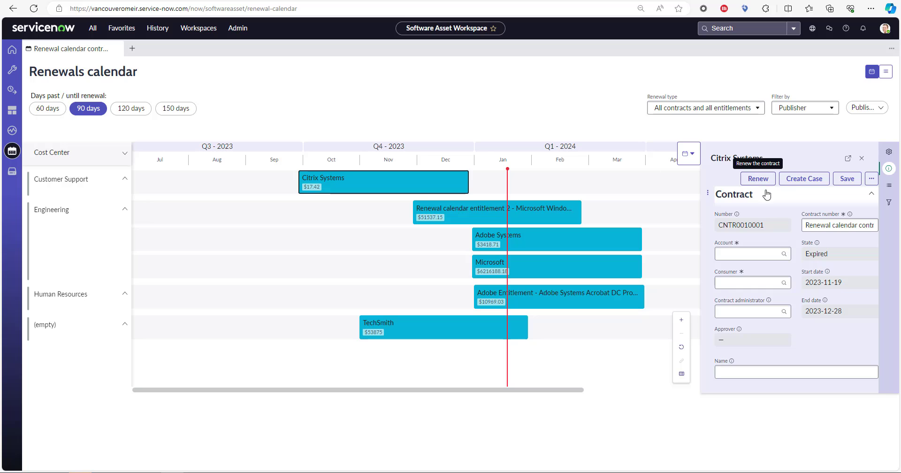
- Select the TechSmith contract in the Renewals calendar and start its renewal workflow
left_click(424, 334)
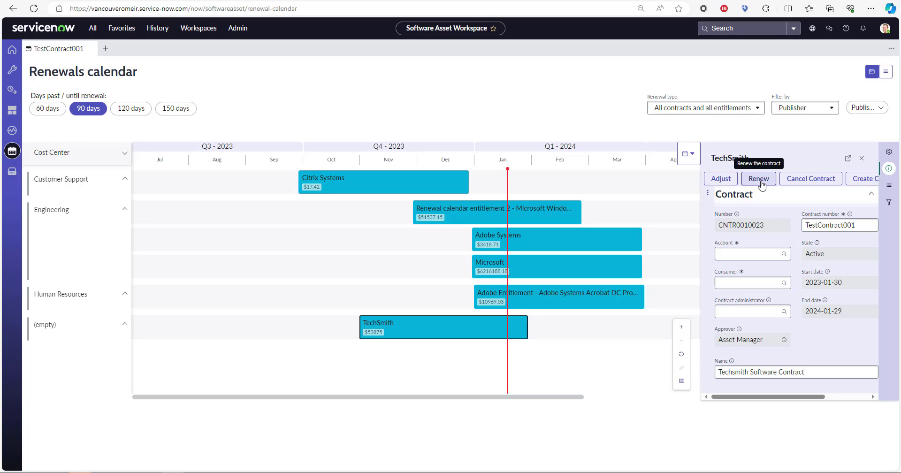
left_click(759, 180)
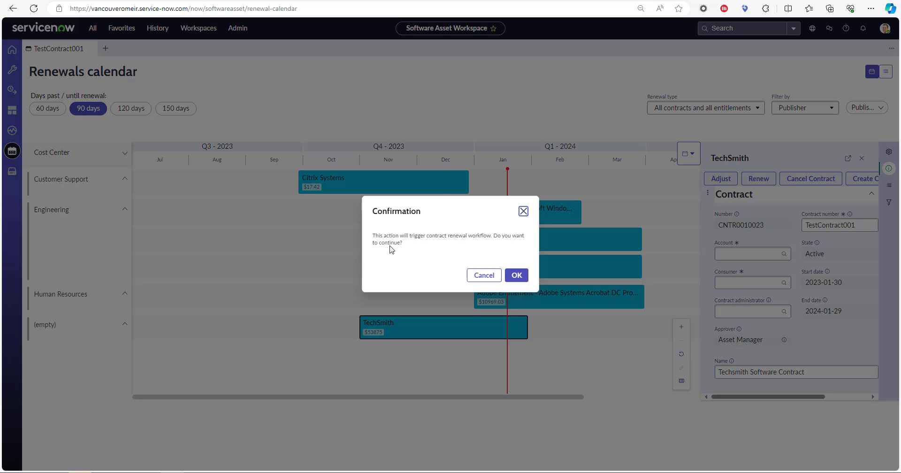
left_click(517, 276)
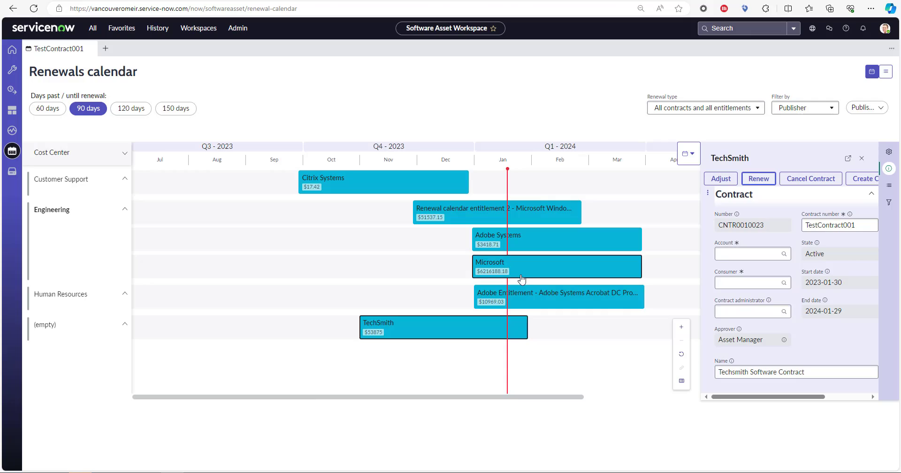
mouse_move(521, 278)
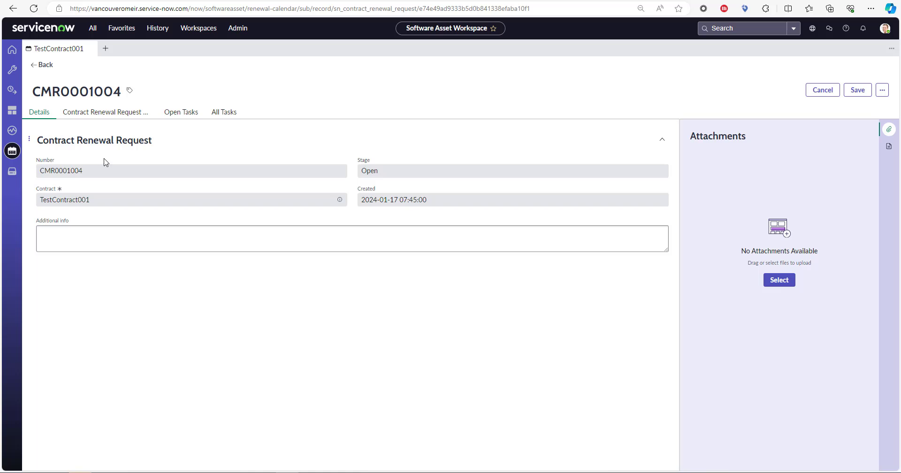
- Open the Build renewal task from the renewal request and set its short description to Techsmith Contract 2024
left_click(224, 114)
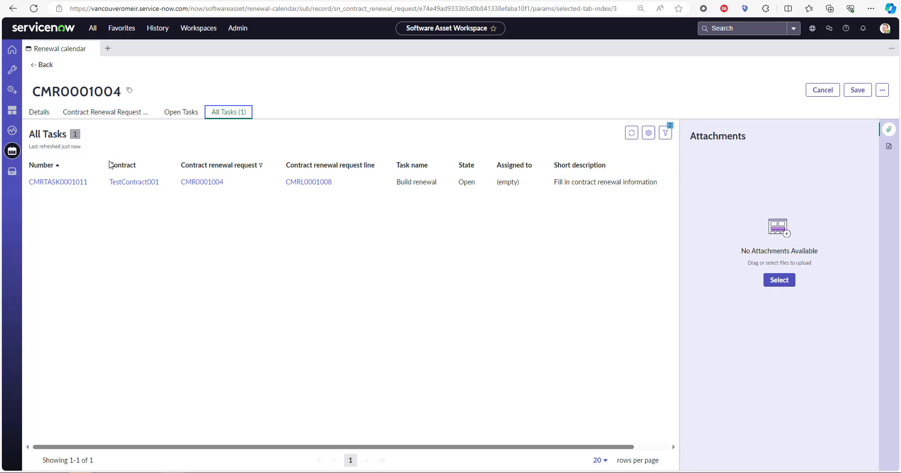
left_click(66, 183)
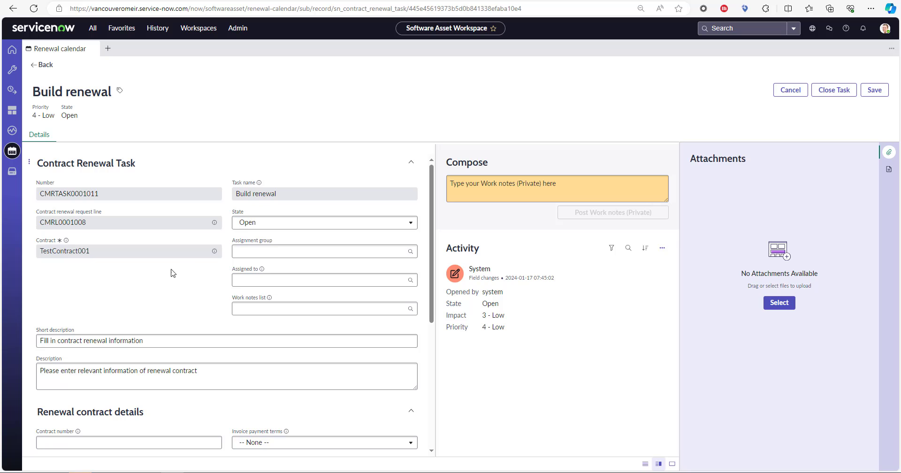
left_click(97, 372)
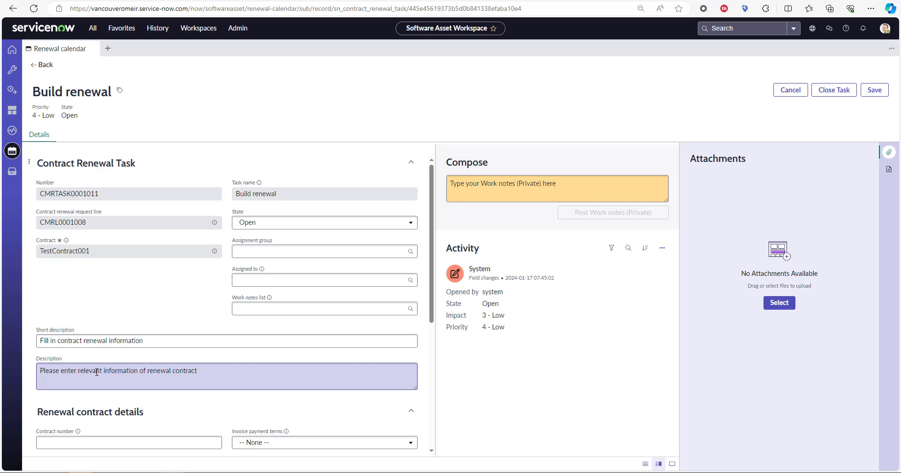
left_click(108, 340)
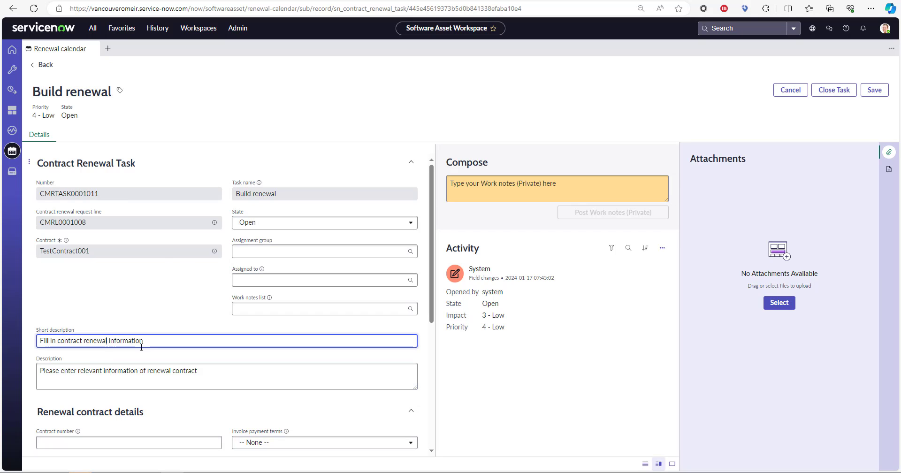
key("ctrl+a")
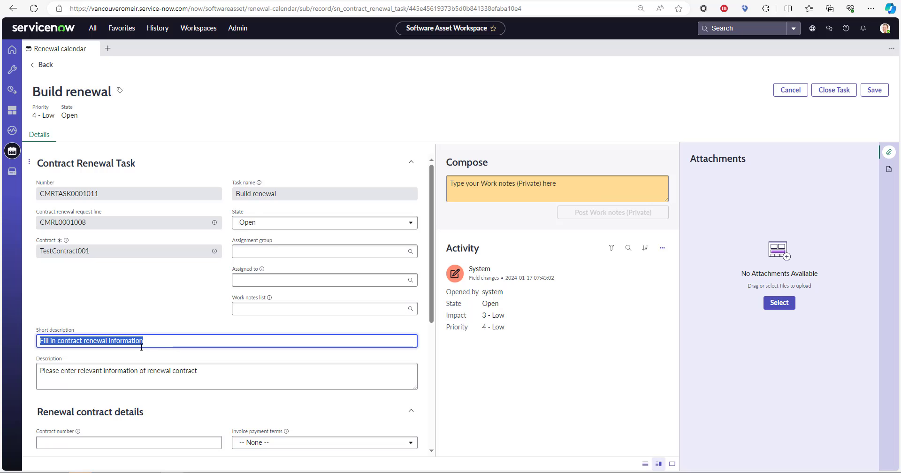
type("TEc")
key("BackSpace")
key("BackSpace")
type("echsmith S")
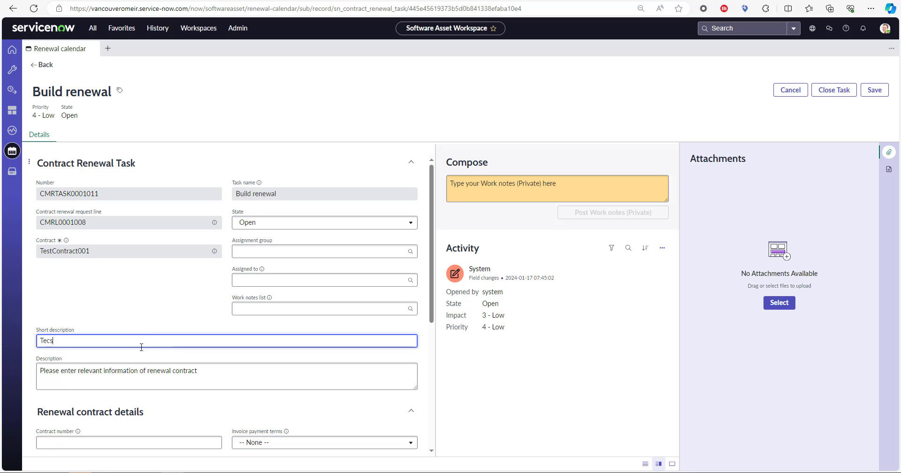
key("BackSpace")
type("Contract 2024")
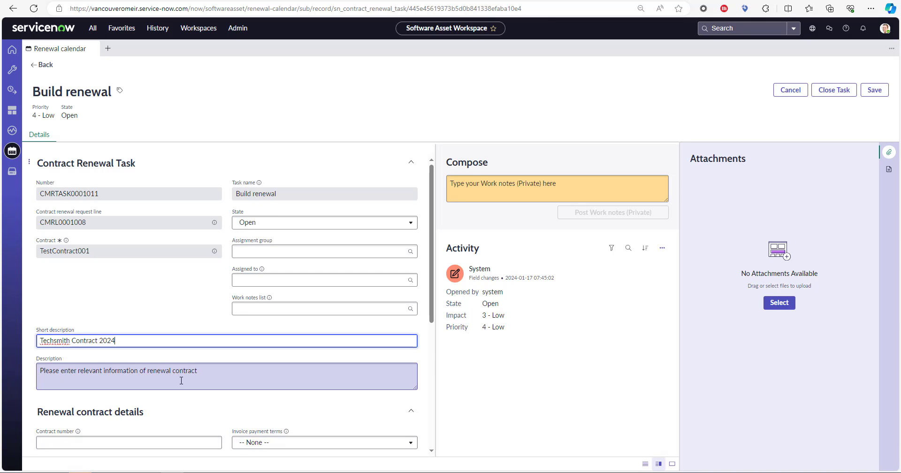
- Set the renewal contract number to TestContract002, with start date 2024-01-30 and end date 2025-01-29
scroll(181, 381, "down", 3)
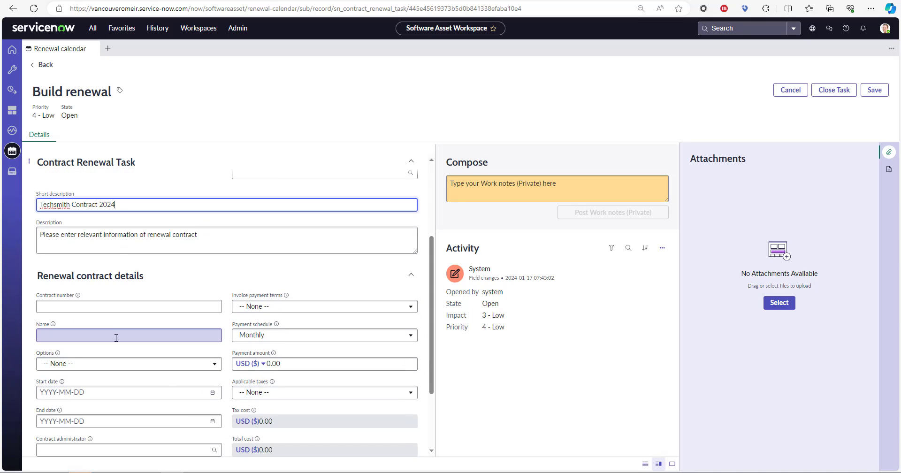
left_click(83, 305)
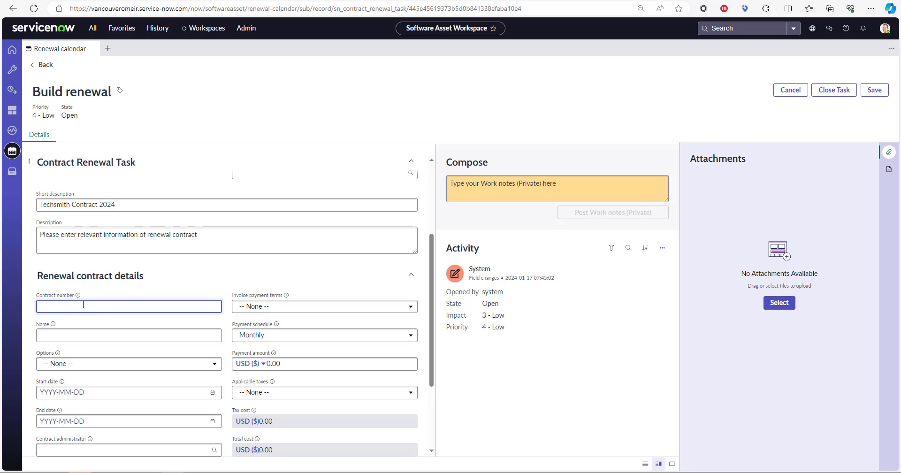
type("TestContract002")
left_click(82, 399)
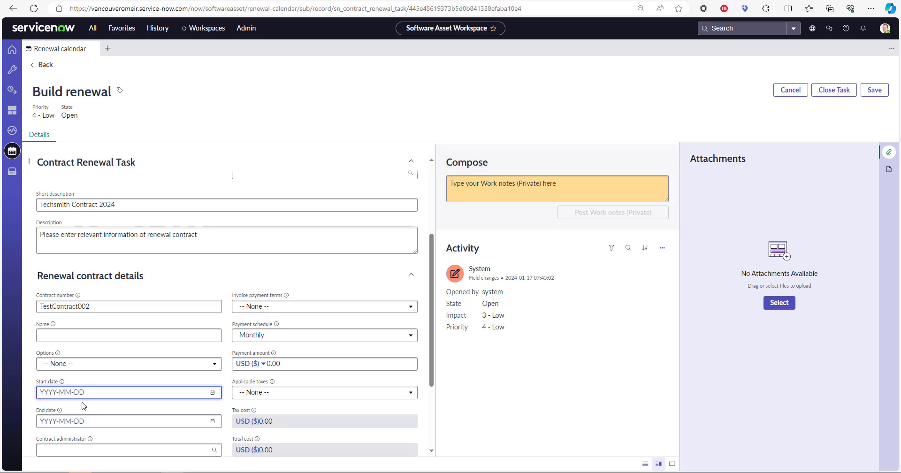
type("2024-01-30")
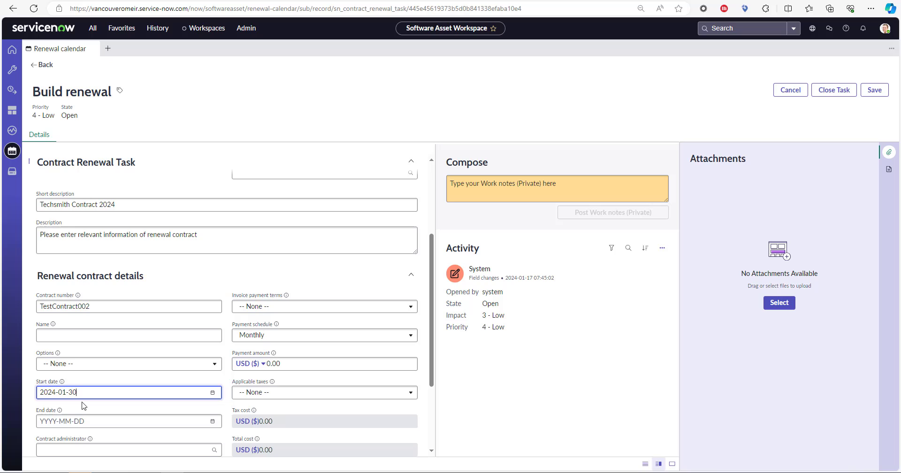
left_click(48, 419)
type("2025-")
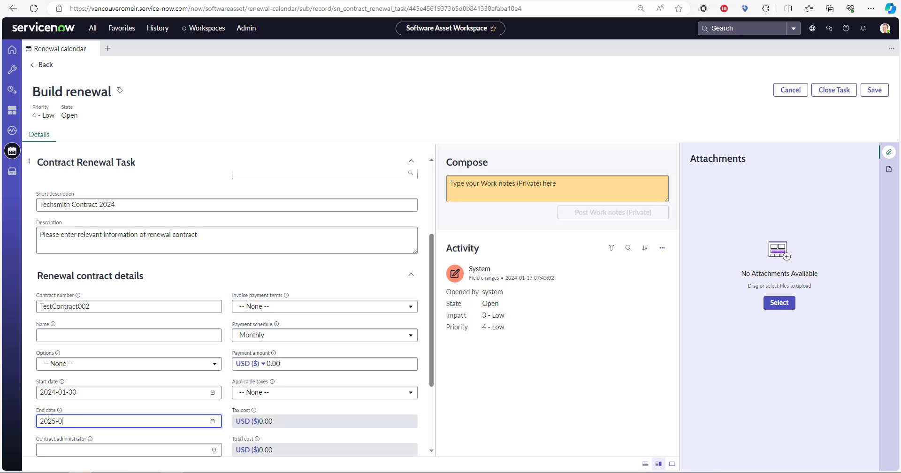
type("01-29")
left_click(158, 410)
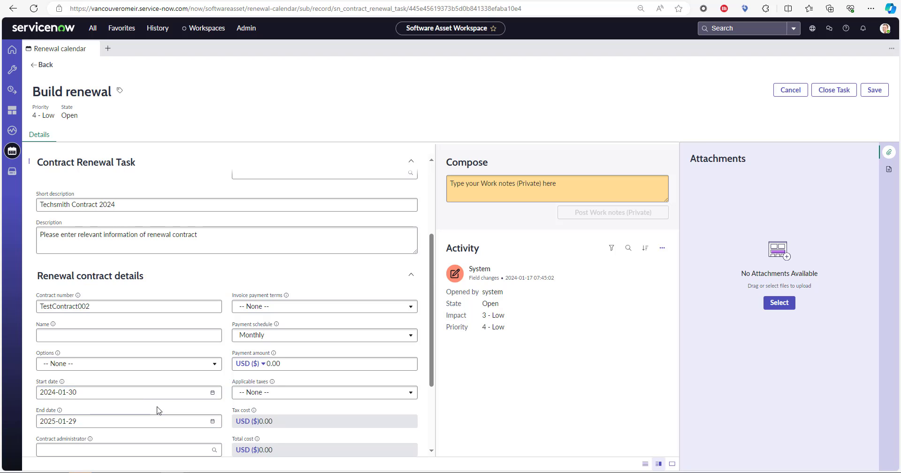
- Set Asset Manager as the renewal's contract approver and close the Build renewal task
scroll(158, 410, "down", 2)
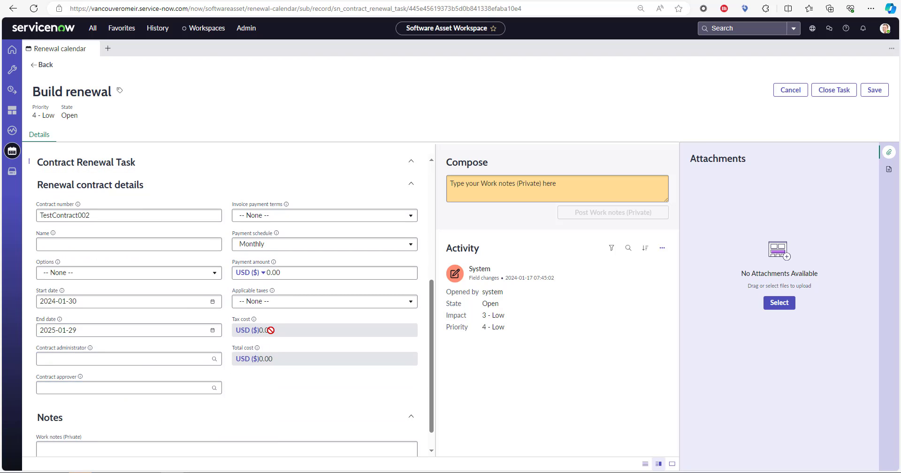
scroll(270, 329, "up", 5)
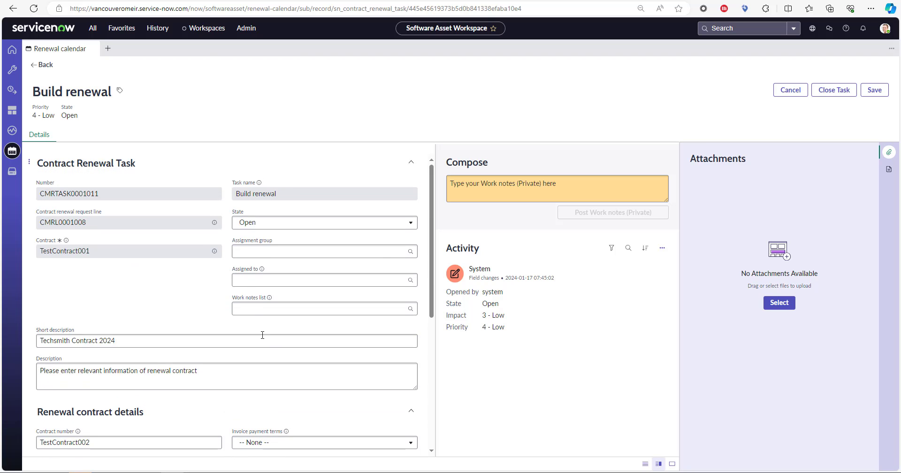
left_click(844, 94)
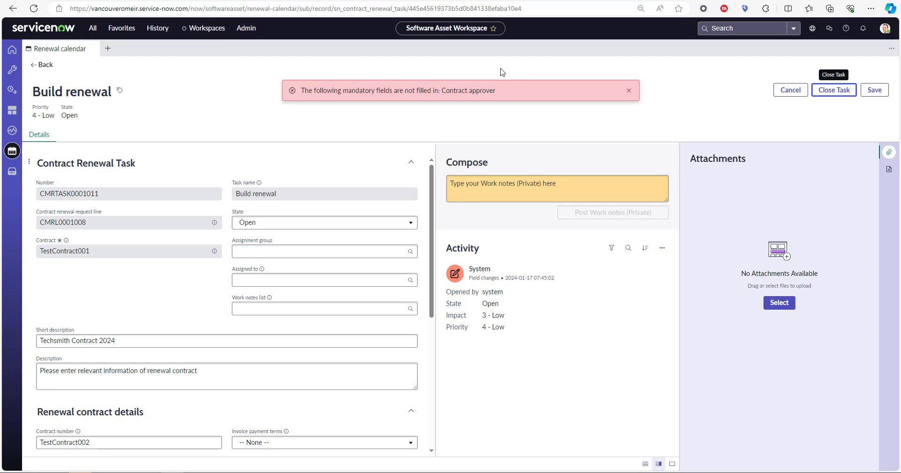
scroll(182, 283, "down", 4)
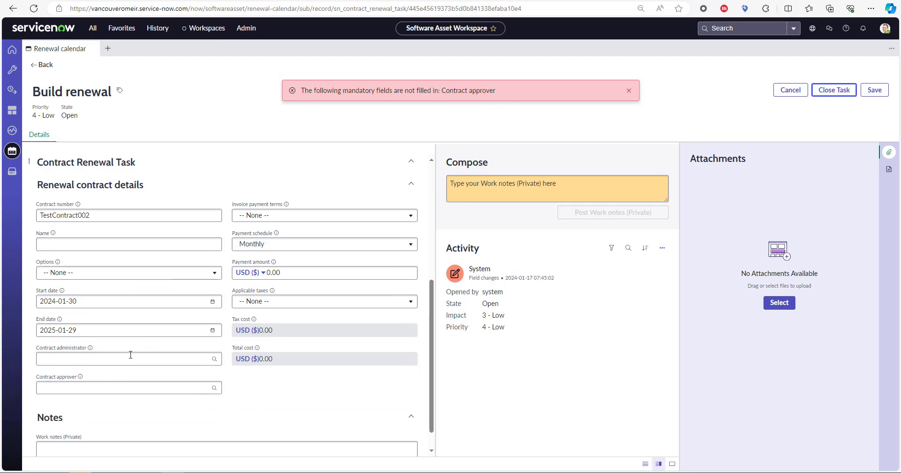
left_click(93, 387)
type("asset")
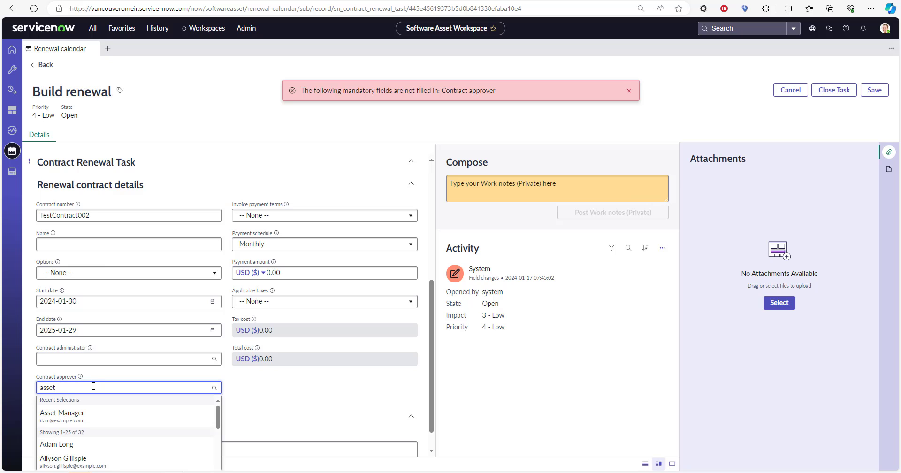
left_click(74, 420)
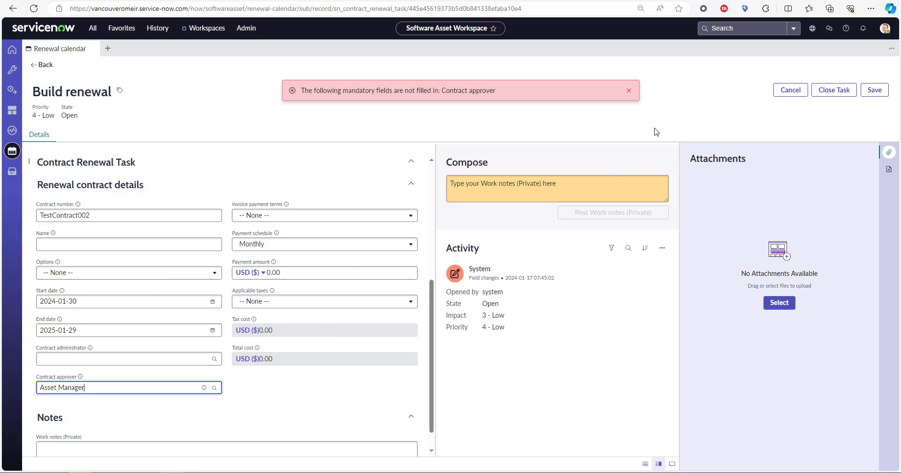
left_click(841, 92)
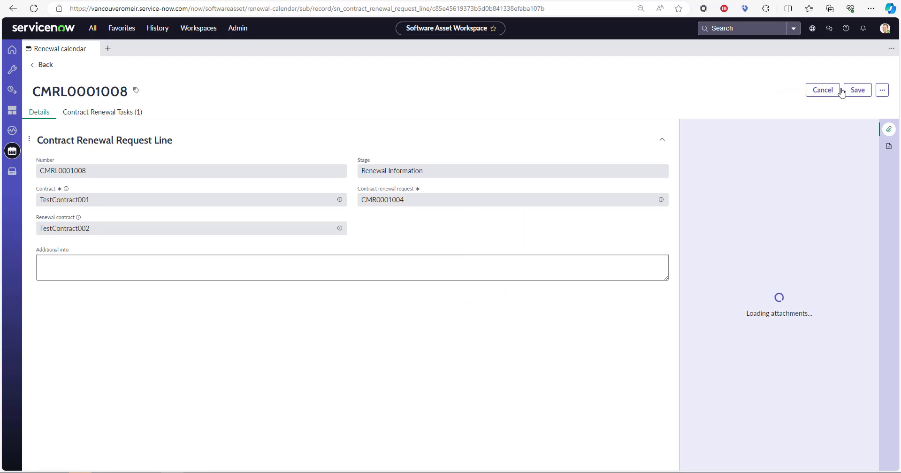
- Close the Assets selection task with the private work note "There is no hardware associated to this contract"
left_click(121, 114)
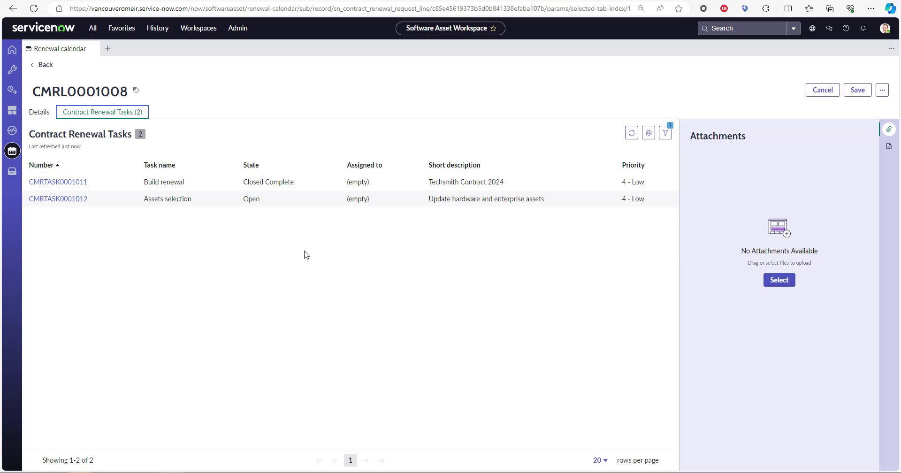
left_click(73, 202)
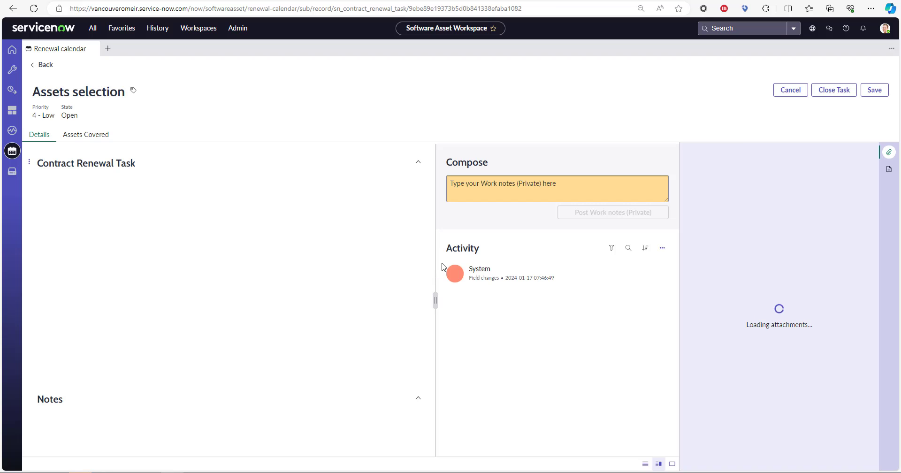
left_click(103, 445)
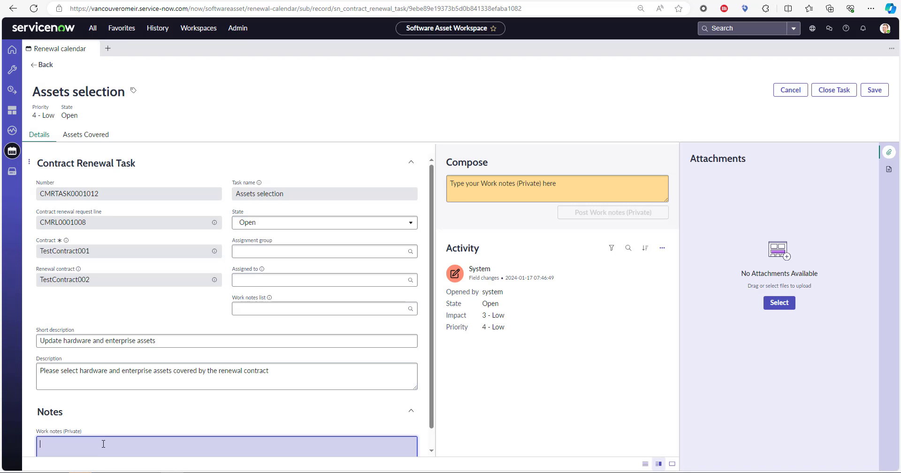
type("There is no s")
key("BackSpace")
type("hardware associated")
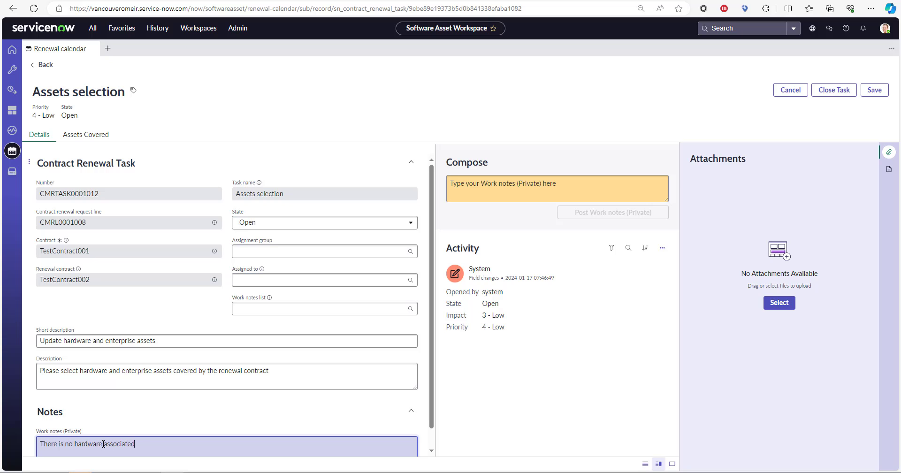
type(" to this contract")
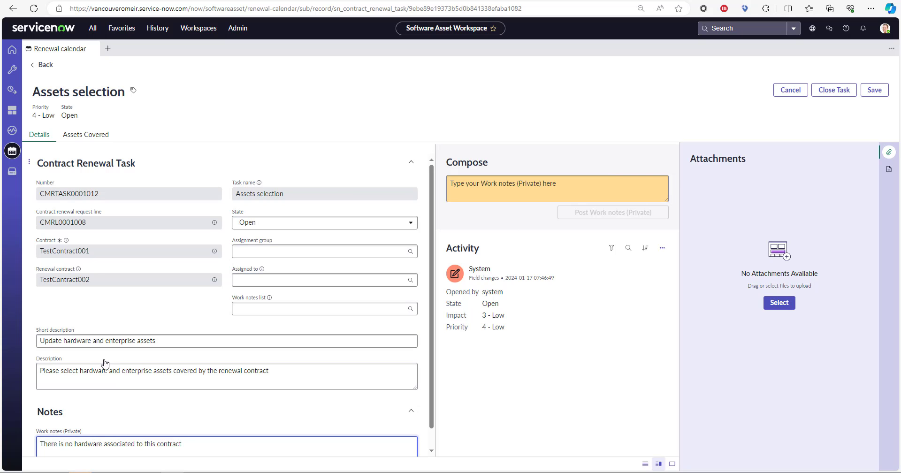
scroll(282, 378, "down", 1)
left_click(854, 90)
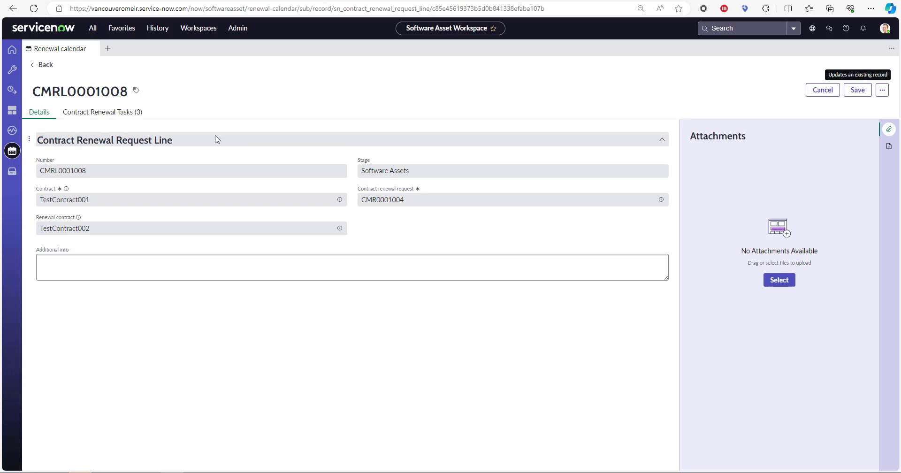
- Open the Software assets selection task from the contract renewal tasks and show its planned entitlements
left_click(105, 111)
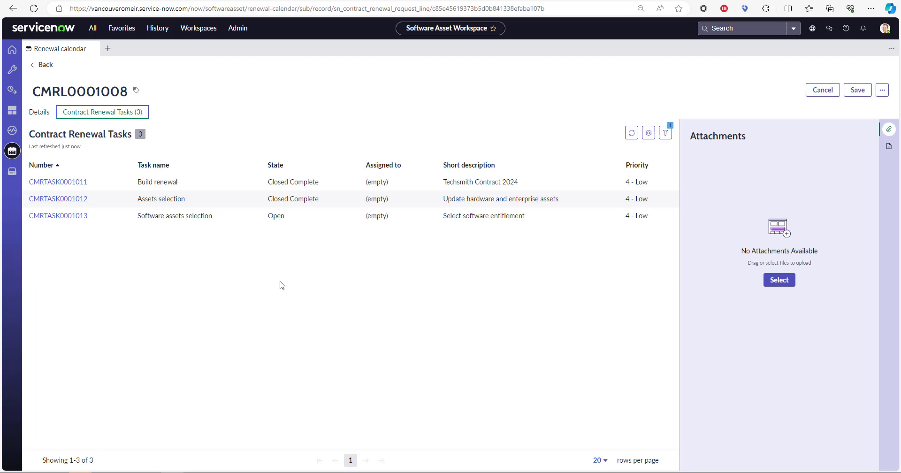
left_click(73, 219)
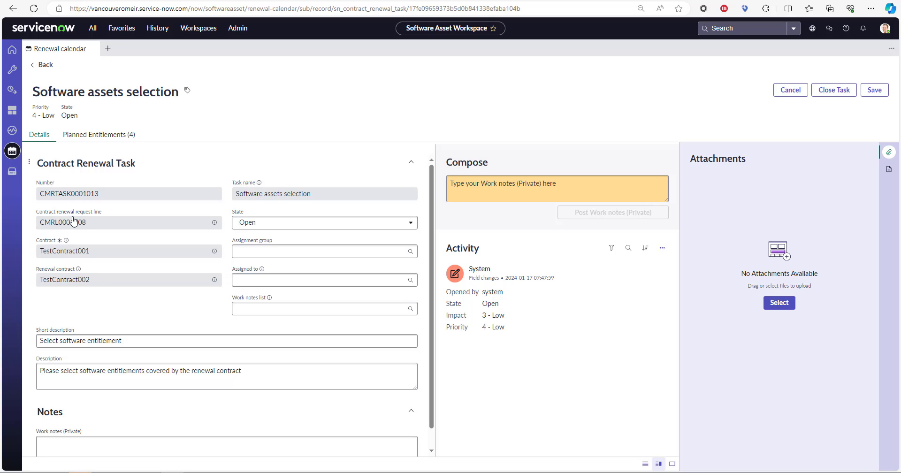
left_click(98, 138)
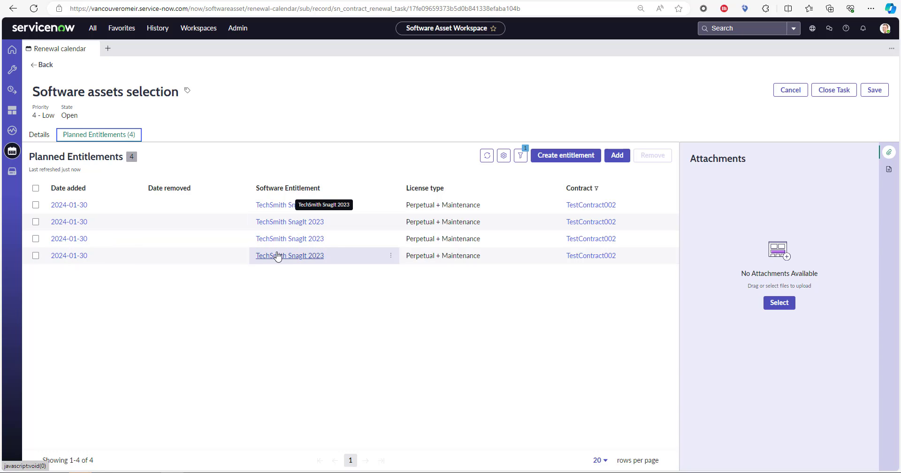
- Add the Software Entitlement's Department field as a column in the Planned Entitlements list
left_click(504, 157)
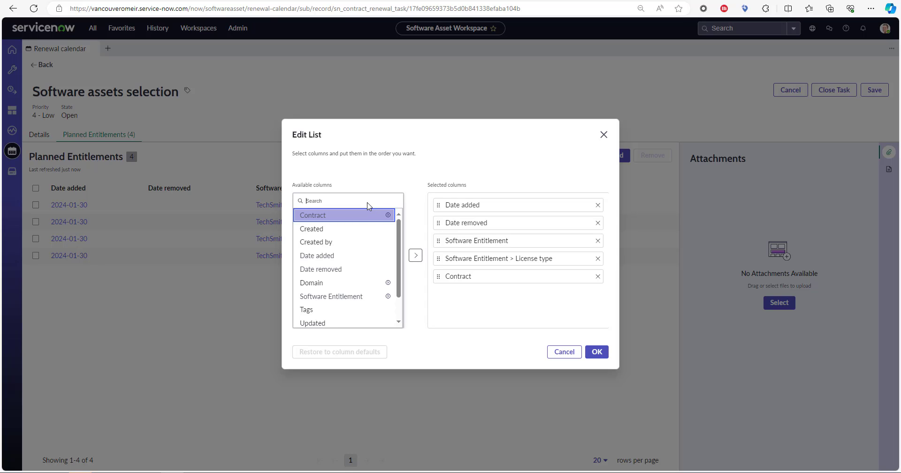
scroll(338, 277, "down", 2)
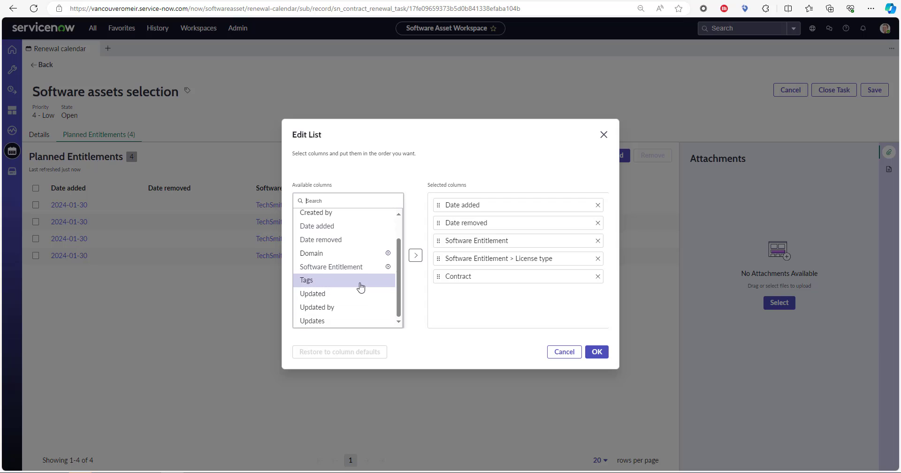
left_click(388, 267)
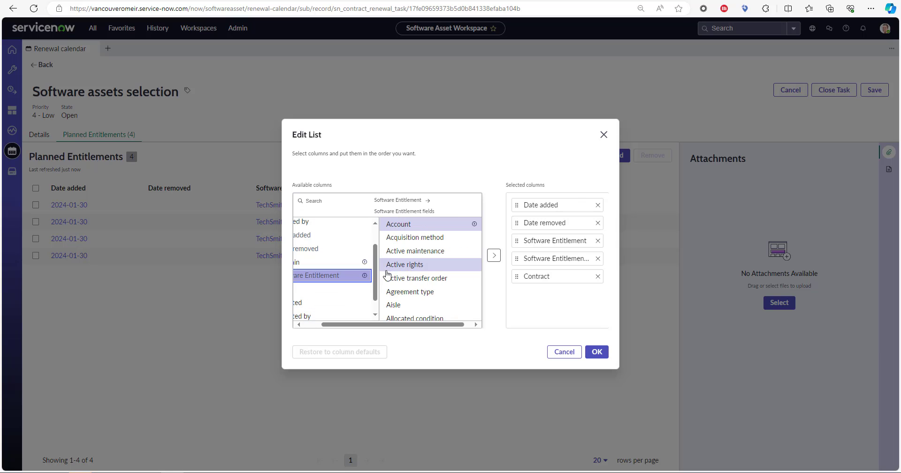
scroll(410, 277, "down", 10)
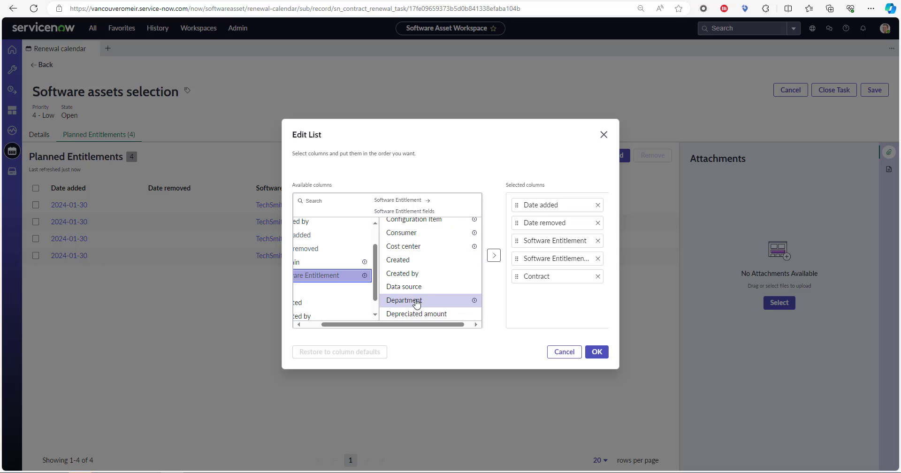
left_click(410, 303)
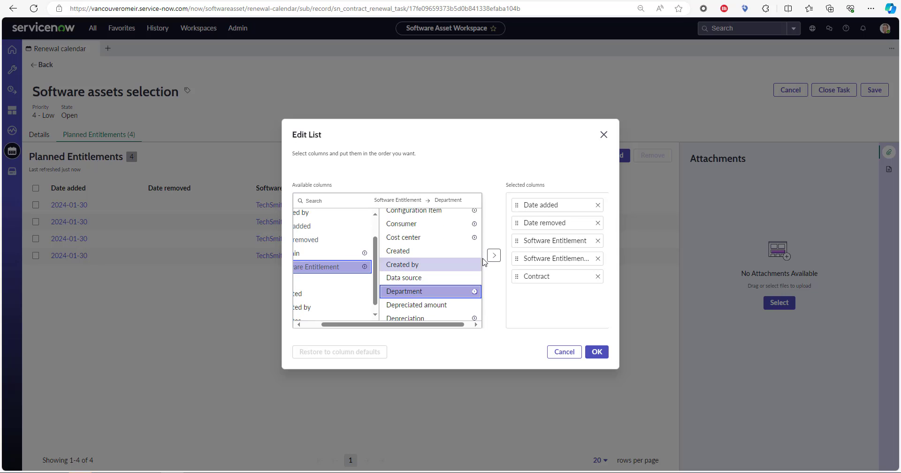
left_click(597, 352)
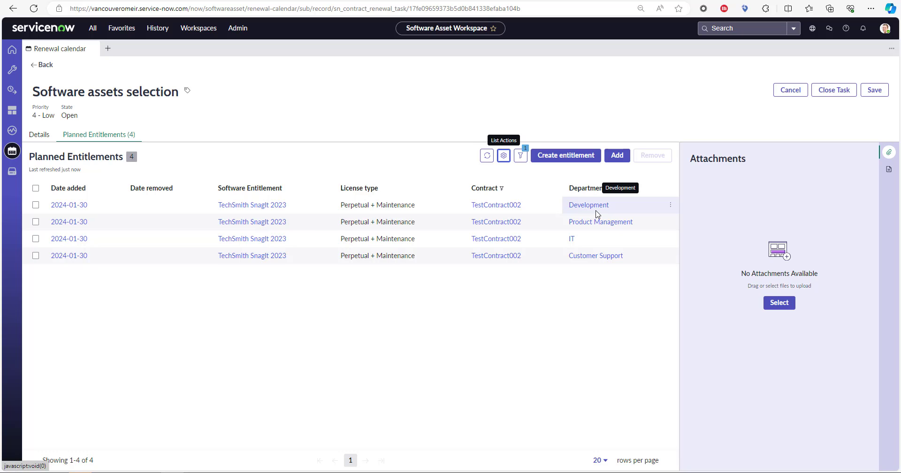
- Remove the Development department's TechSmith SnagIt 2023 entitlement from the planned entitlements and close the Software assets selection task
left_click(36, 205)
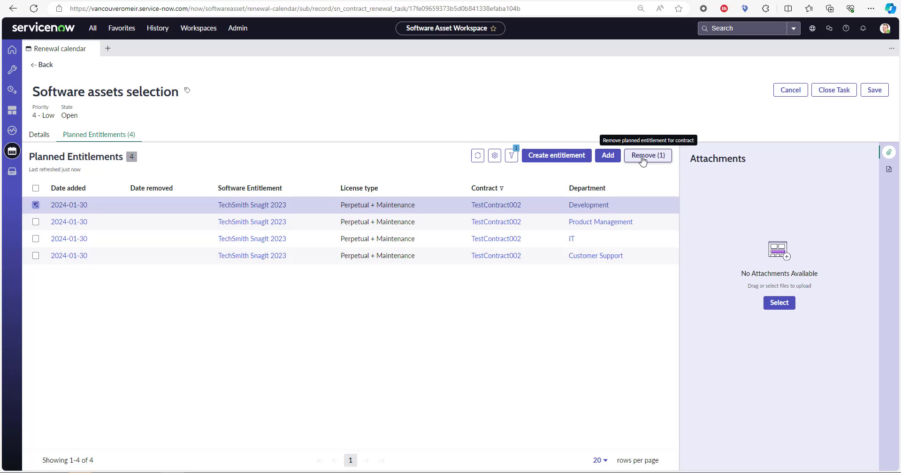
left_click(643, 156)
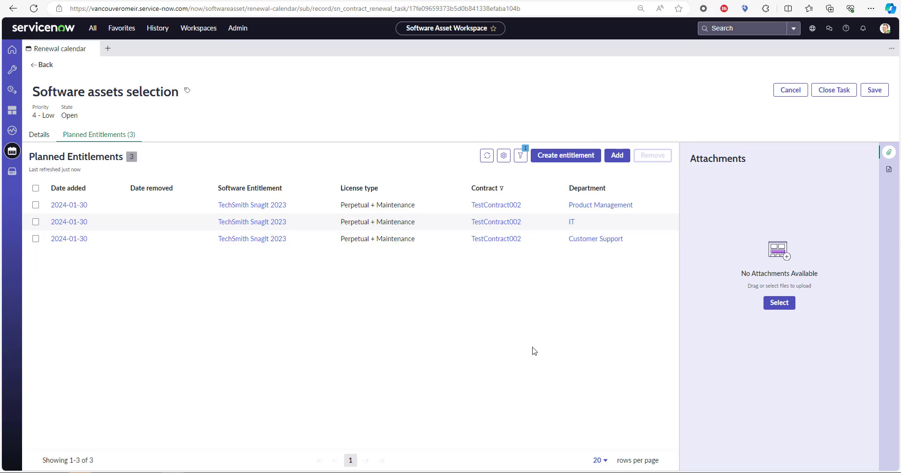
left_click(834, 90)
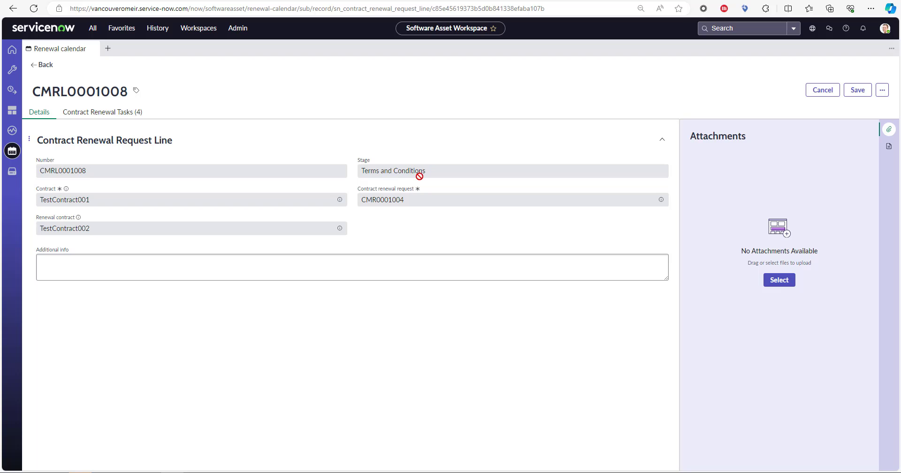
- Open and close the Terms and conditions task without edits, and return to the list of contract renewal tasks
left_click(121, 112)
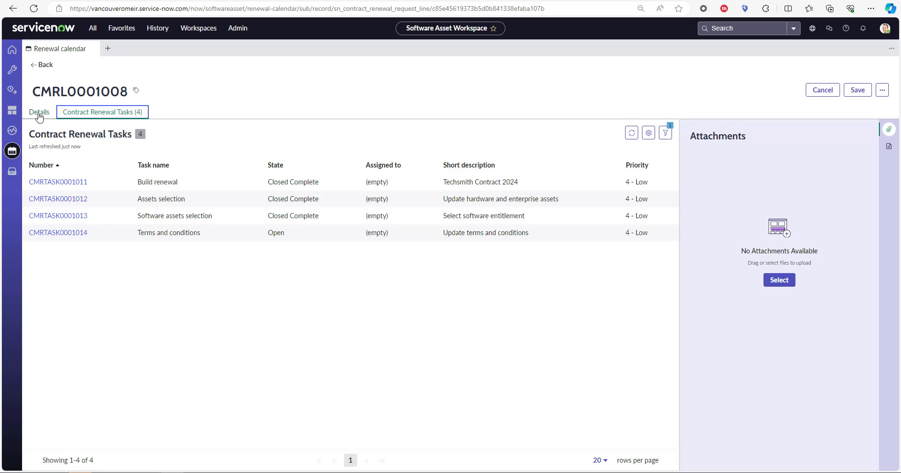
left_click(73, 233)
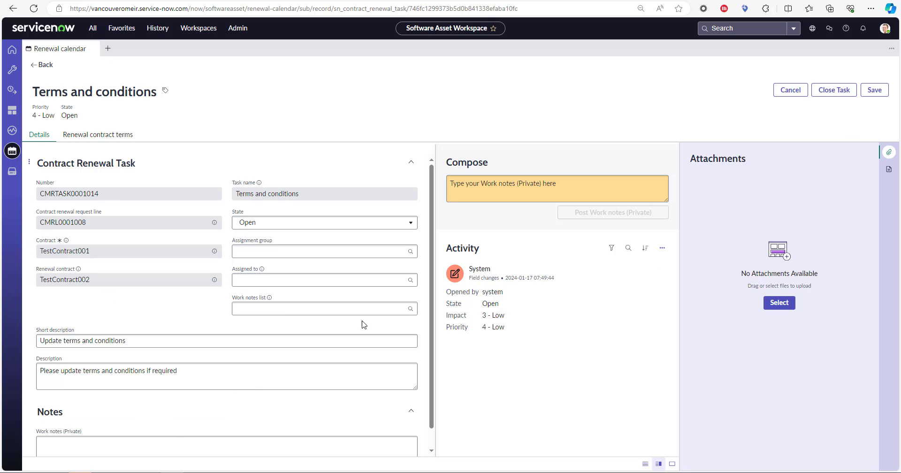
left_click(831, 96)
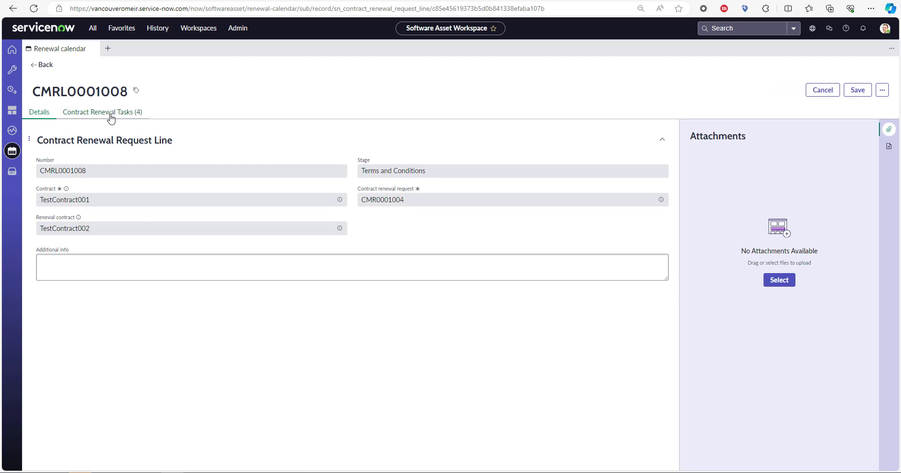
left_click(111, 114)
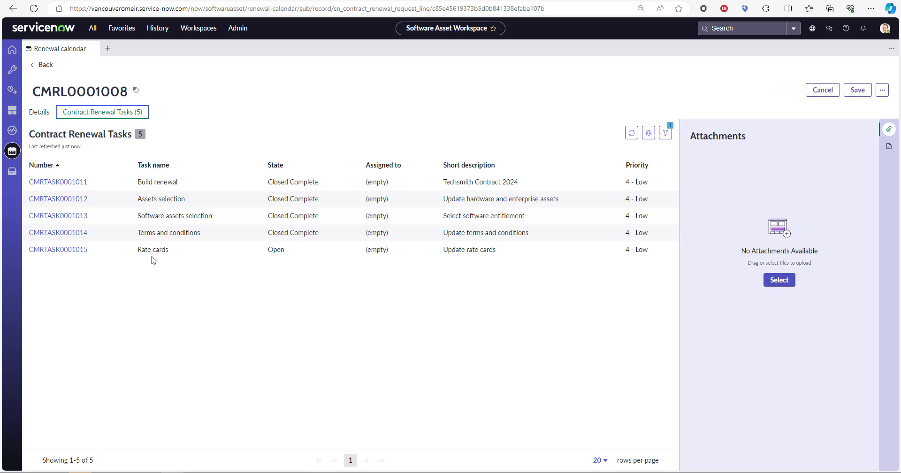
- Open and close the Rate cards renewal task without edits, and return to the list of contract renewal tasks
left_click(64, 250)
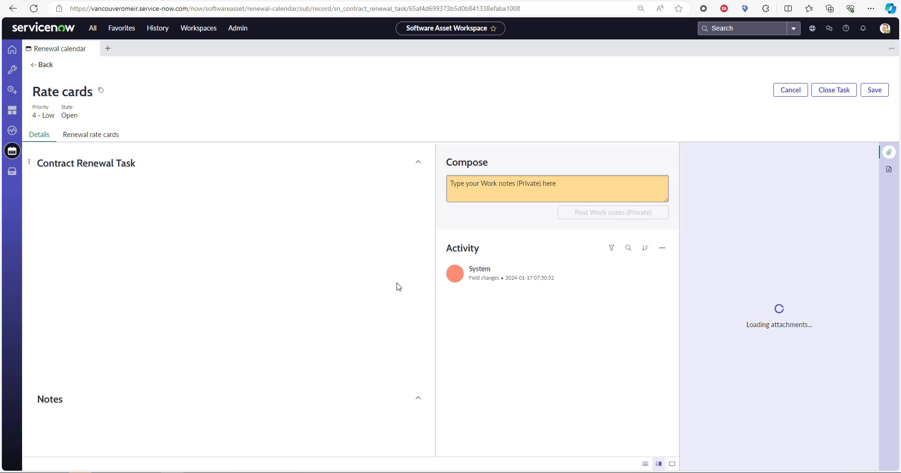
left_click(834, 90)
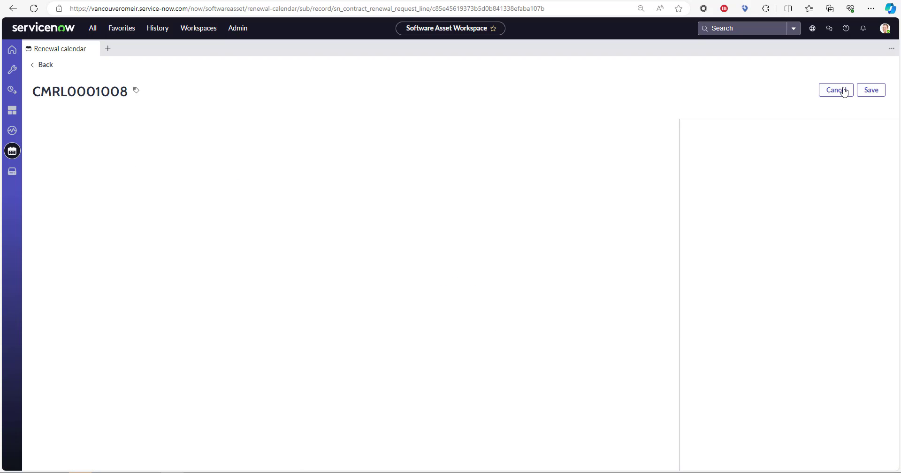
left_click(108, 113)
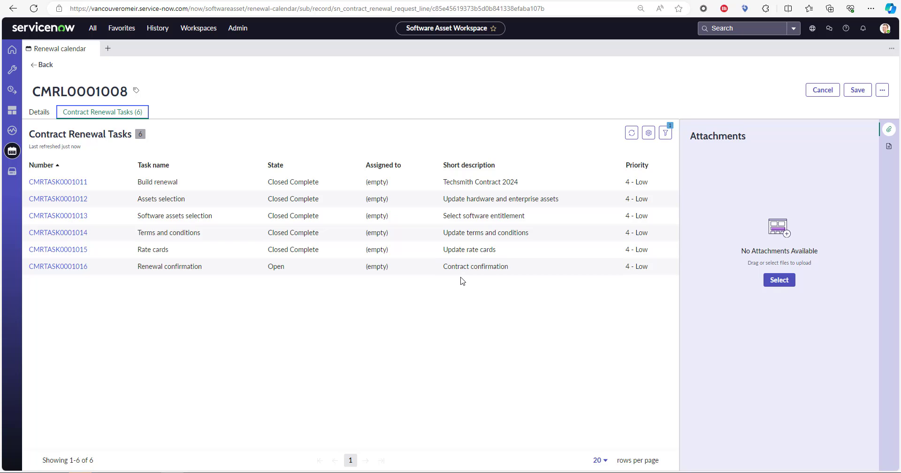
- Open the Renewal confirmation task, review its planned entitlements, and go back to the task's details
left_click(71, 266)
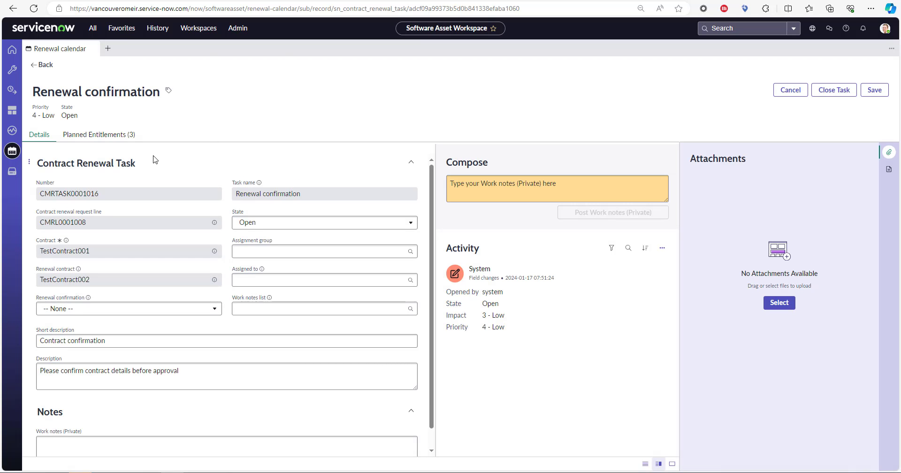
left_click(100, 136)
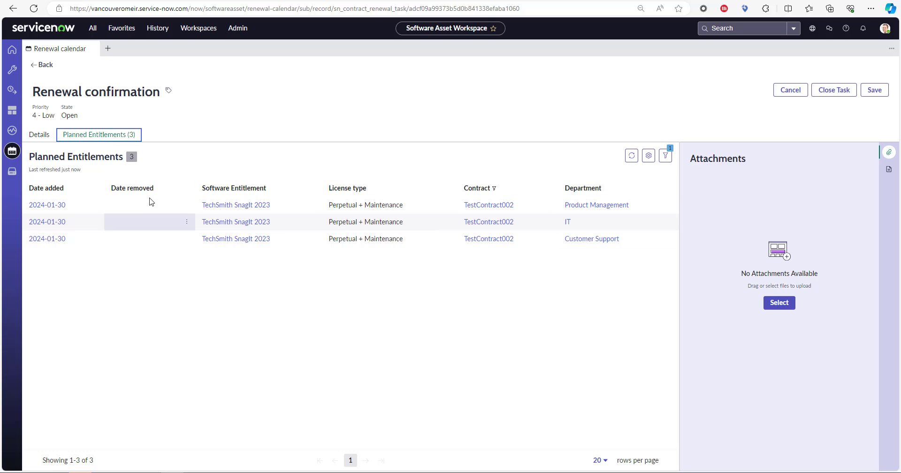
left_click(41, 137)
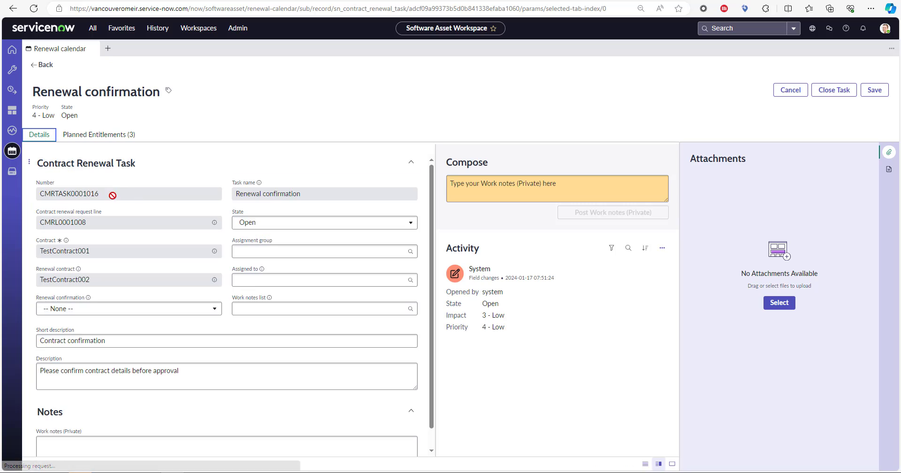
- Set the task's Renewal confirmation to Yes and close the Renewal confirmation task
left_click(831, 90)
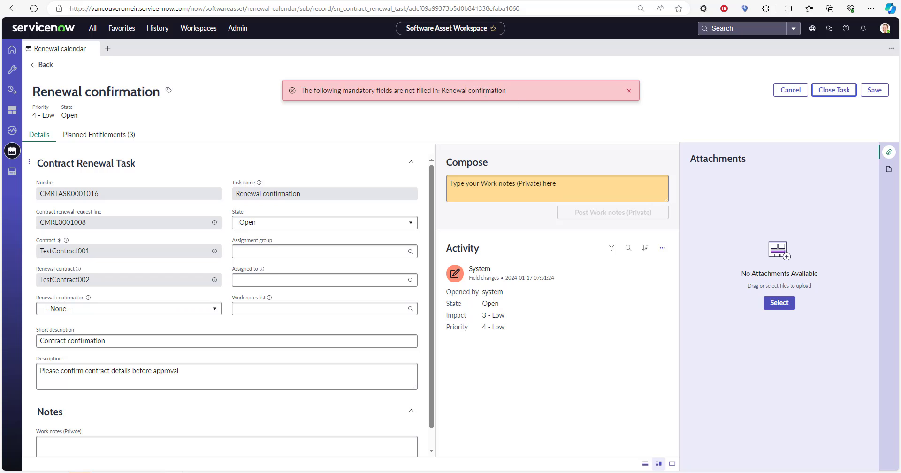
left_click(64, 308)
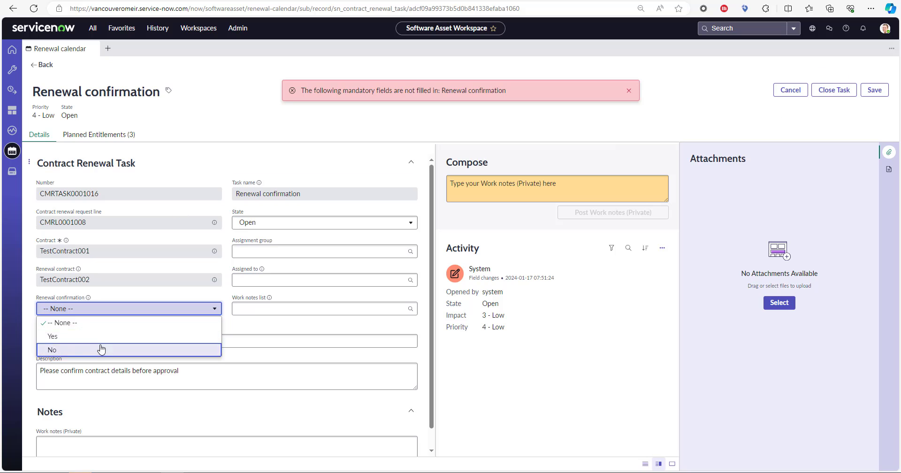
left_click(71, 342)
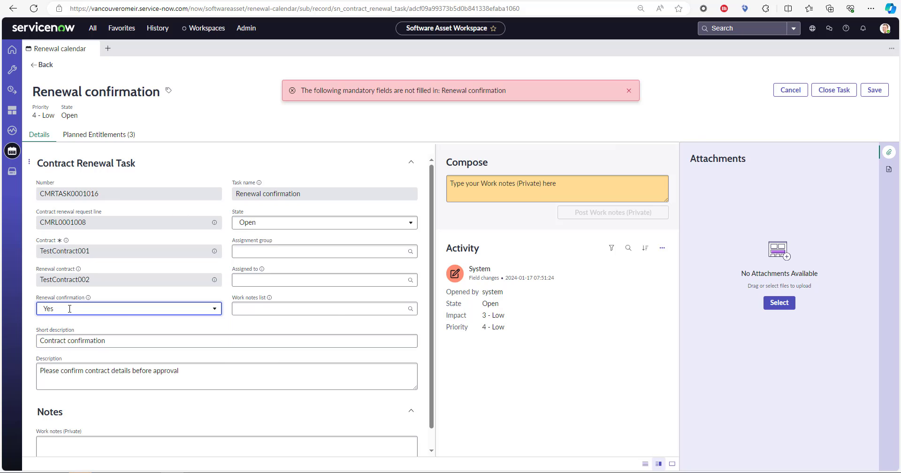
left_click(834, 91)
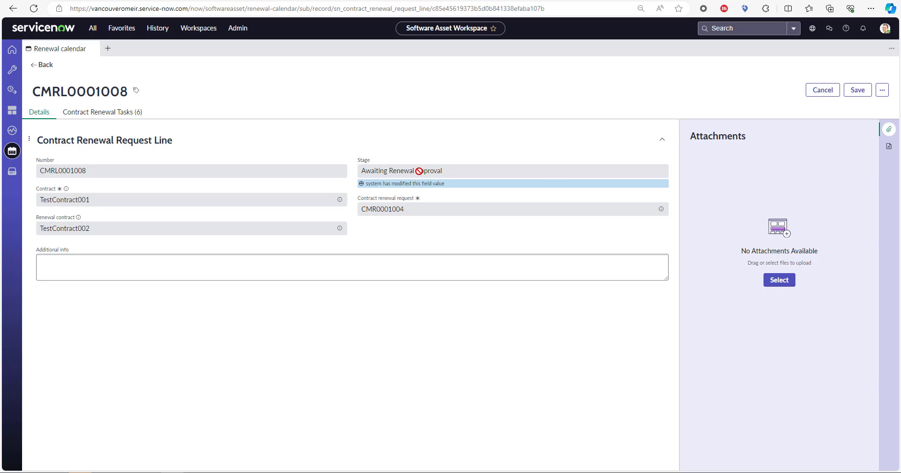
- Check the refreshed list of contract renewal tasks, return to the request line's details and save the record
left_click(109, 117)
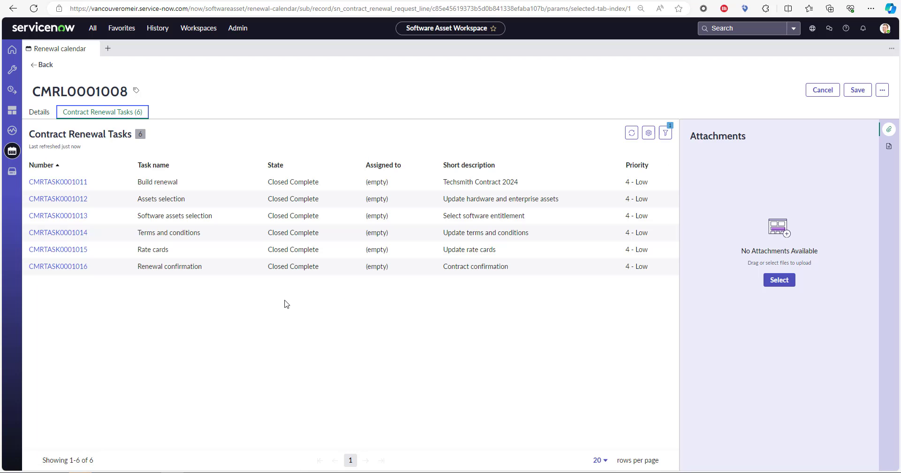
left_click(631, 133)
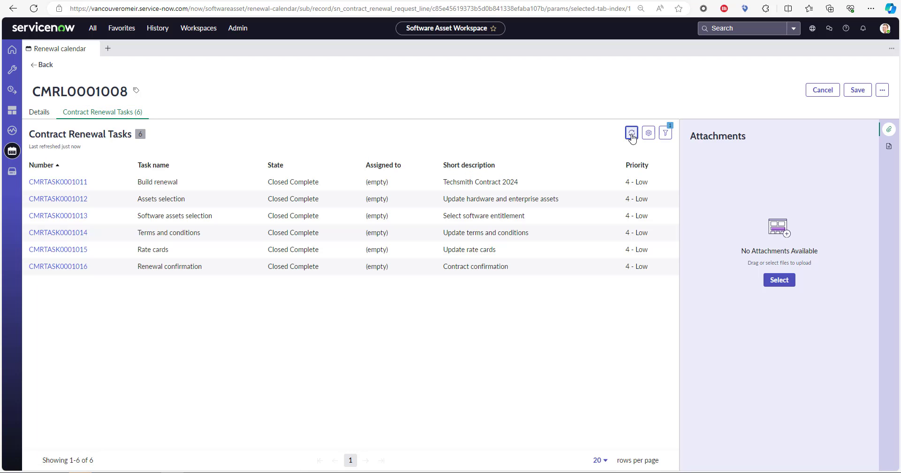
left_click(39, 111)
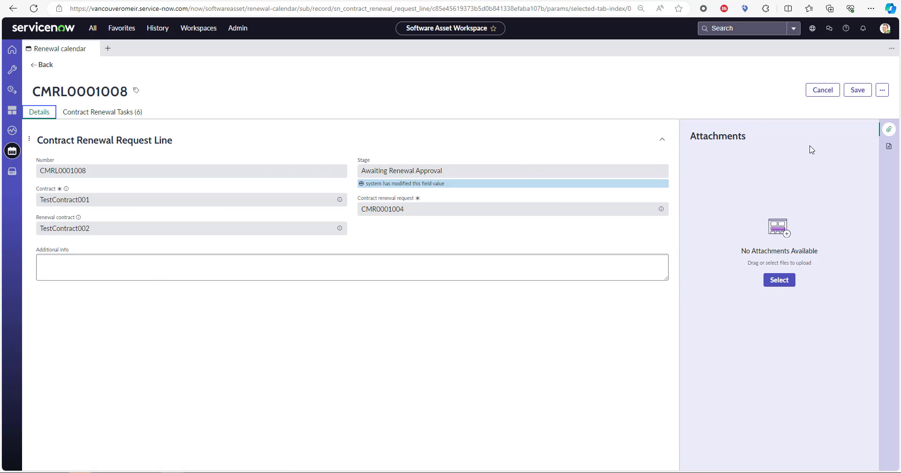
left_click(861, 91)
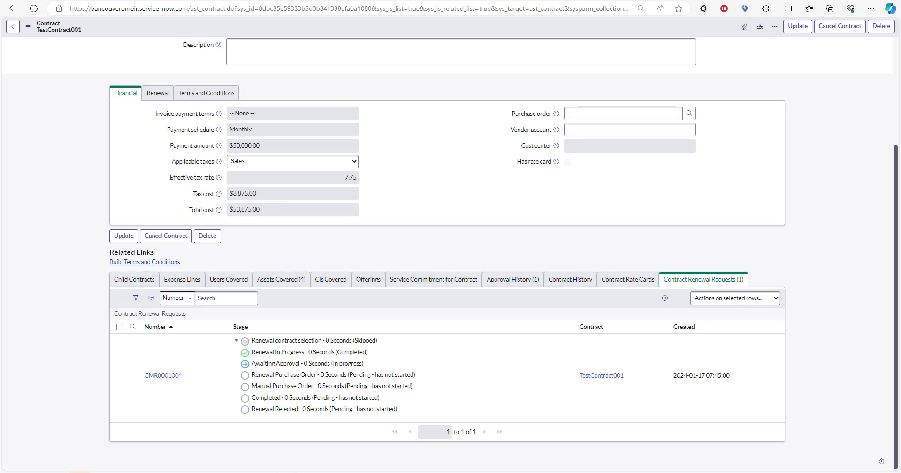
- Open the Asset Manager approval in TestContract001's contract renewal request, set its state to Approved and approve it
left_click(165, 377)
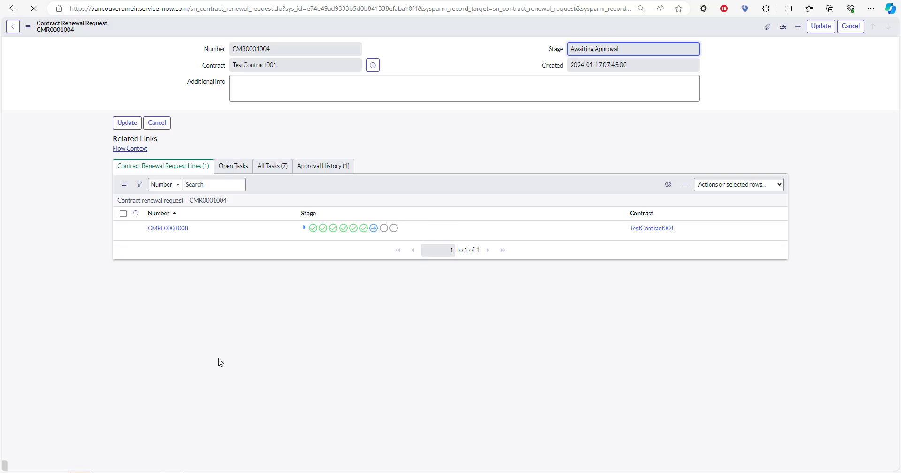
left_click(329, 168)
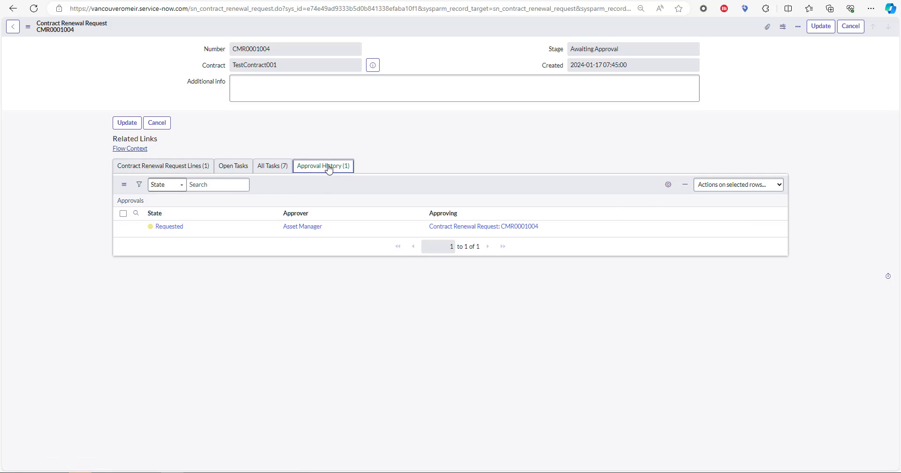
left_click(169, 226)
left_click(291, 66)
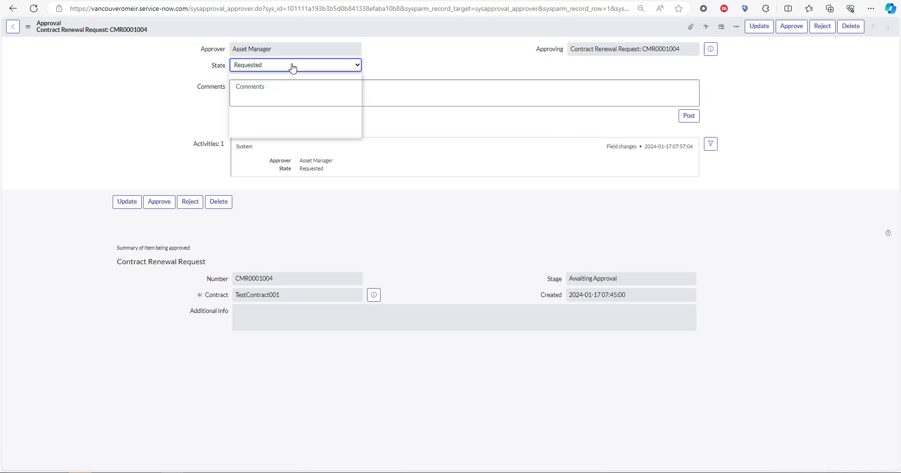
left_click(282, 91)
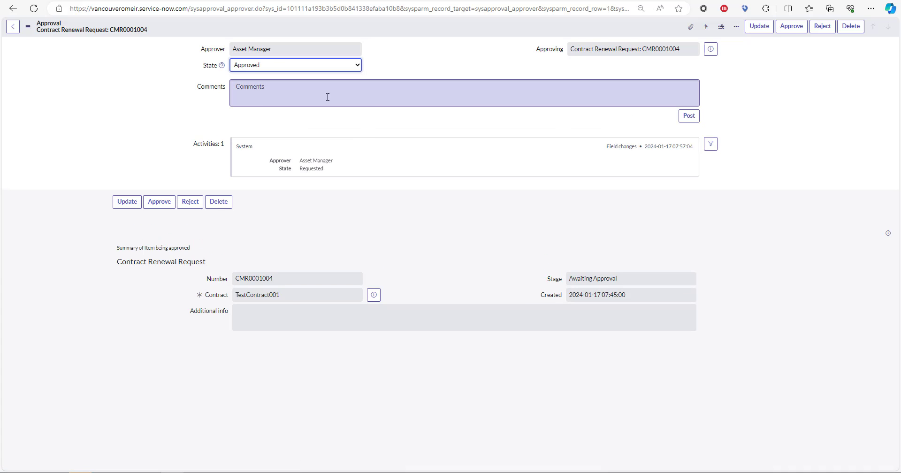
left_click(792, 28)
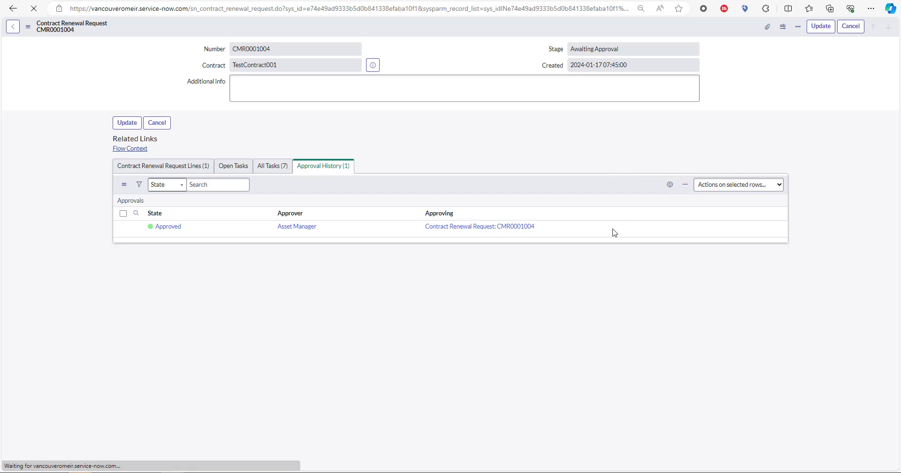
- Review the renewal request's full task list, approval history and request lines, and return to the TestContract001 contract record
left_click(272, 167)
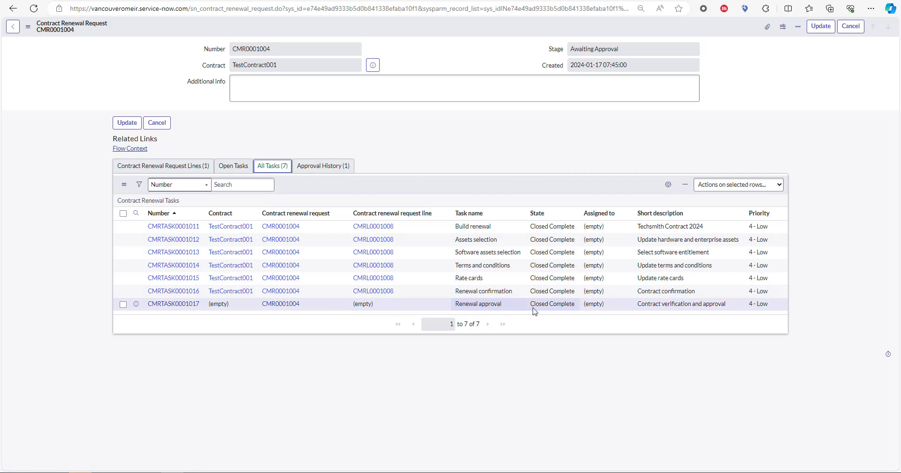
left_click(561, 303)
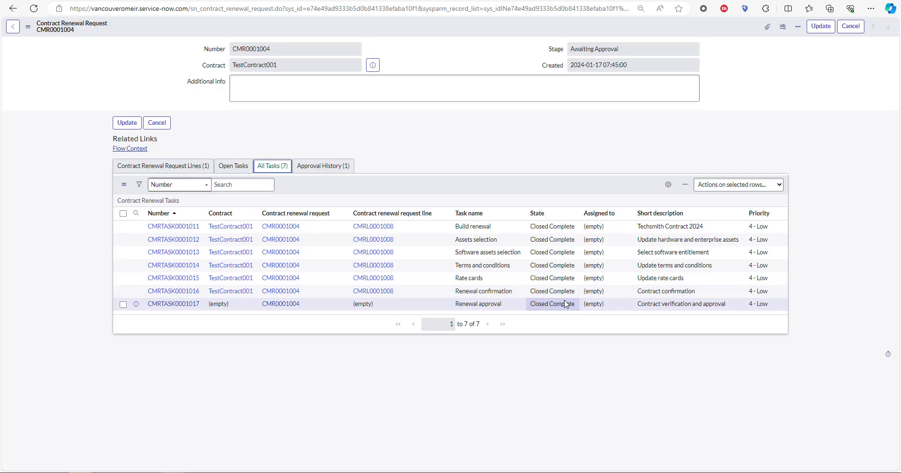
left_click(314, 169)
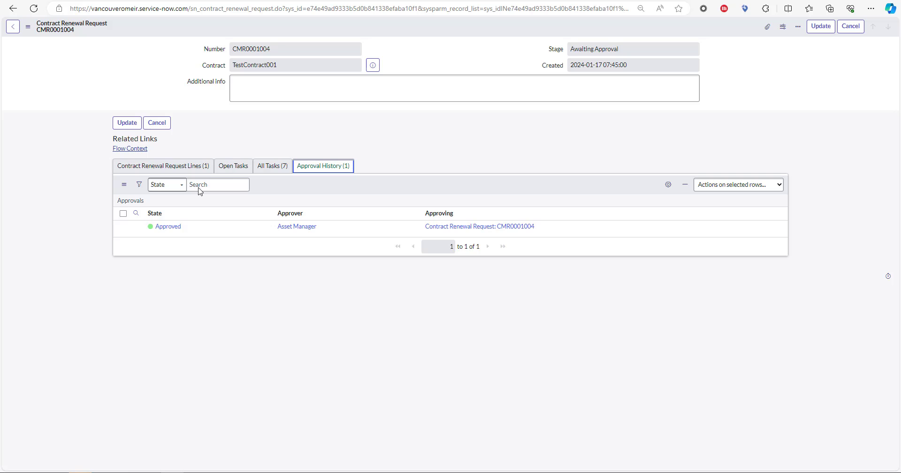
left_click(172, 166)
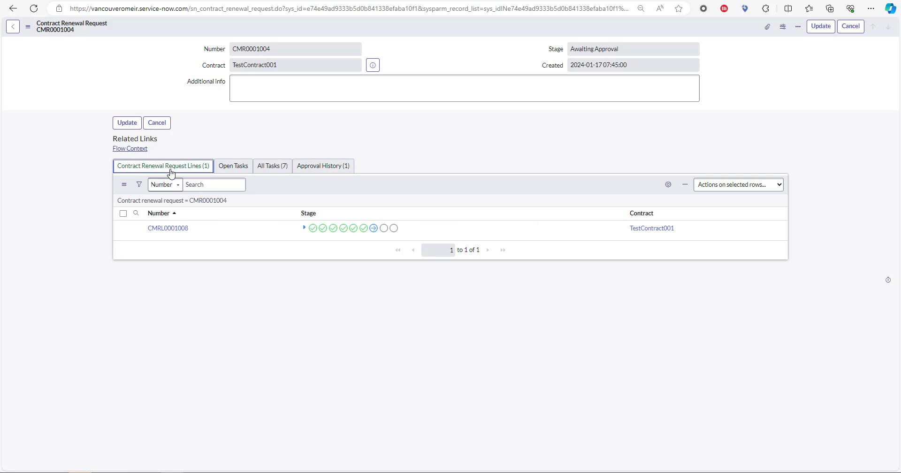
left_click(821, 27)
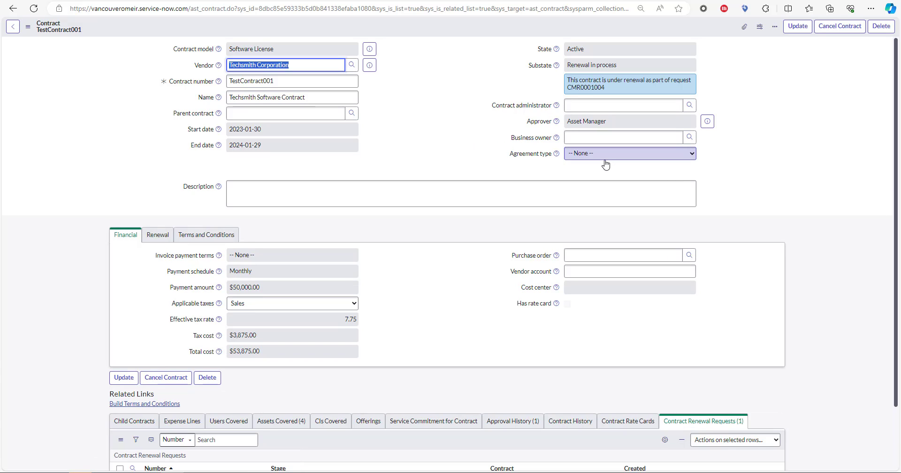
- Expand the stages of the contract's renewal request and examine the Manual Purchase Order stage
scroll(674, 367, "down", 2)
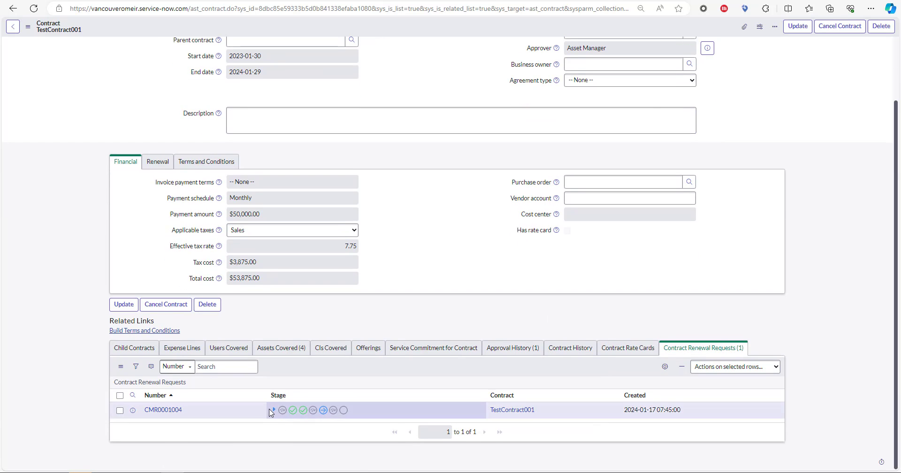
left_click(274, 411)
scroll(335, 405, "down", 1)
scroll(336, 406, "down", 1)
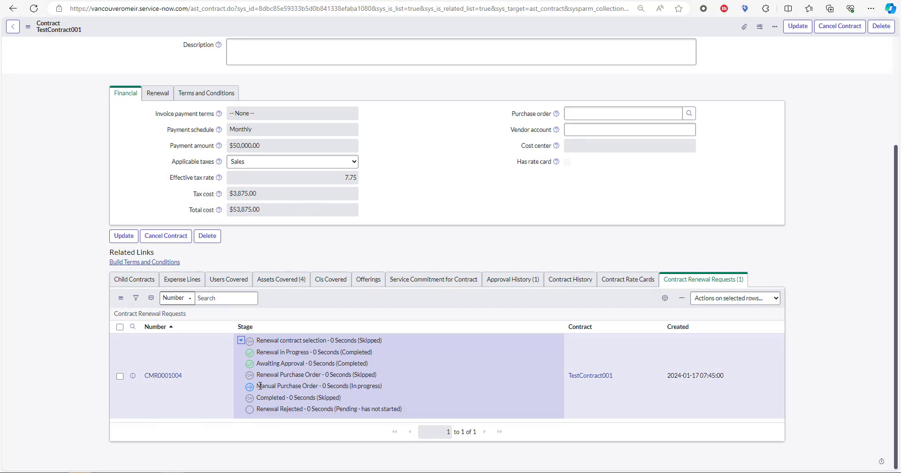
left_click_drag(257, 386, 405, 390)
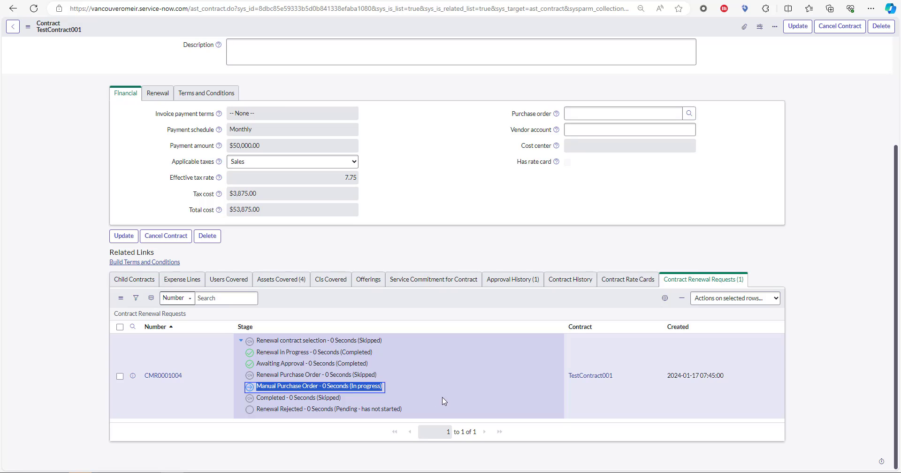
- Open the contract renewal request, check its open and complete task lists, and open the Manual purchase order task
left_click(177, 375)
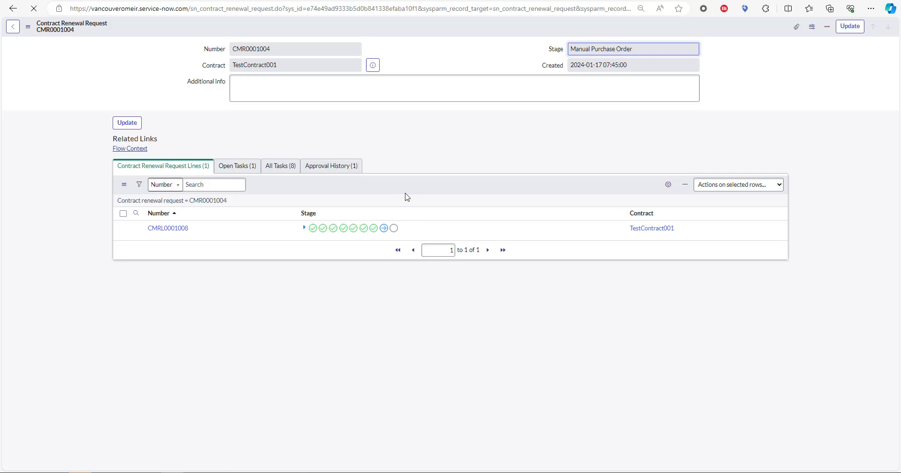
left_click(240, 168)
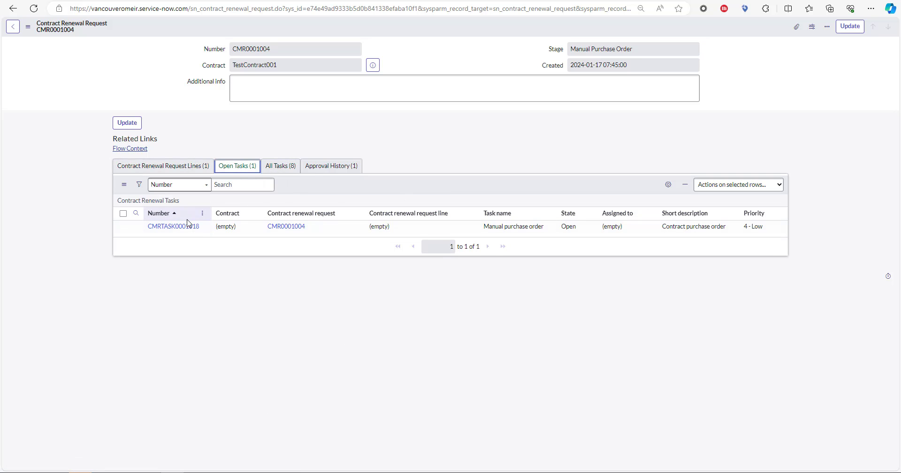
left_click(281, 167)
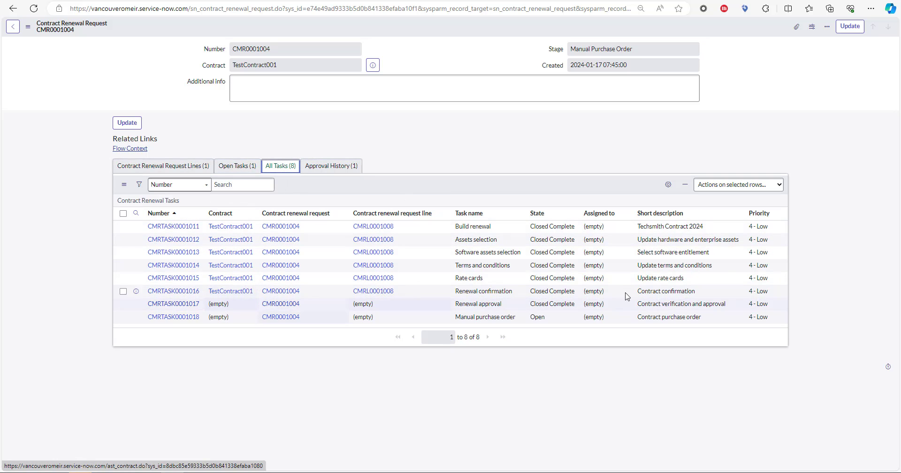
left_click(170, 317)
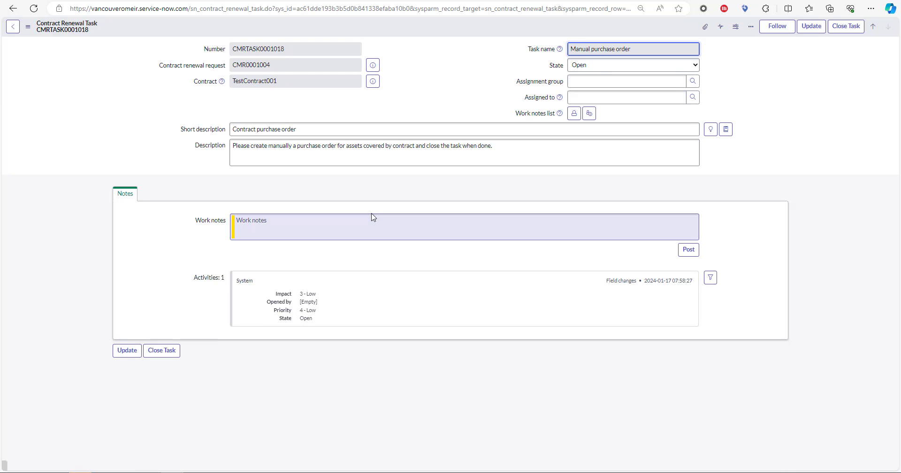
- Enter the work note "Submitted the PO in the <Enter PO System Name>" and close the Manual purchase order task
left_click(346, 223)
type("Submitted the PO in the <Enter PO System Name>")
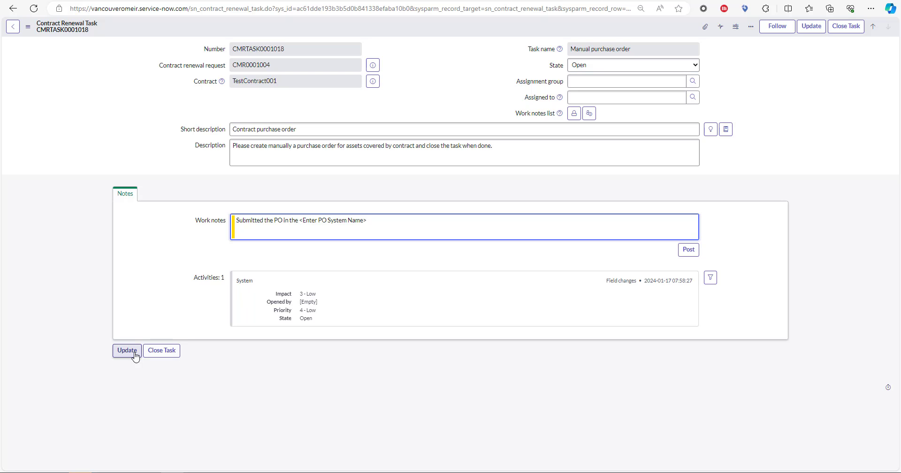
left_click(165, 352)
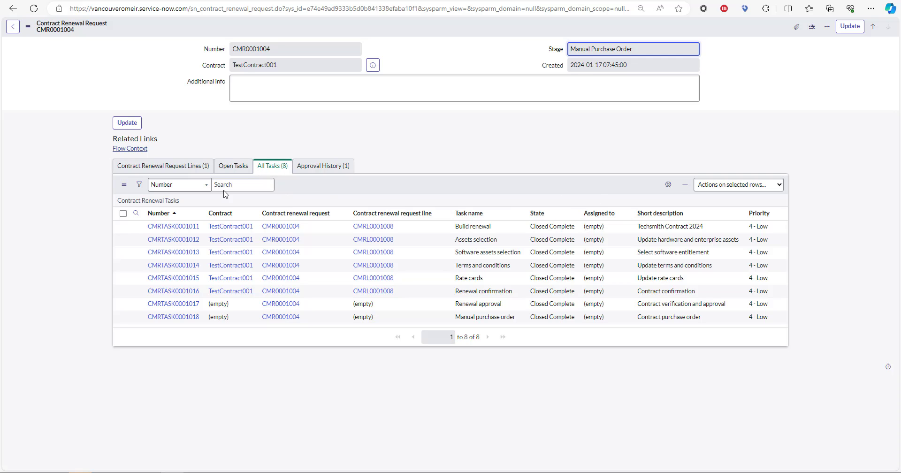
- Refresh the renewal request's task list and request lines, and examine the request line's stages through Purchase Order and Completed
left_click(124, 184)
left_click(142, 203)
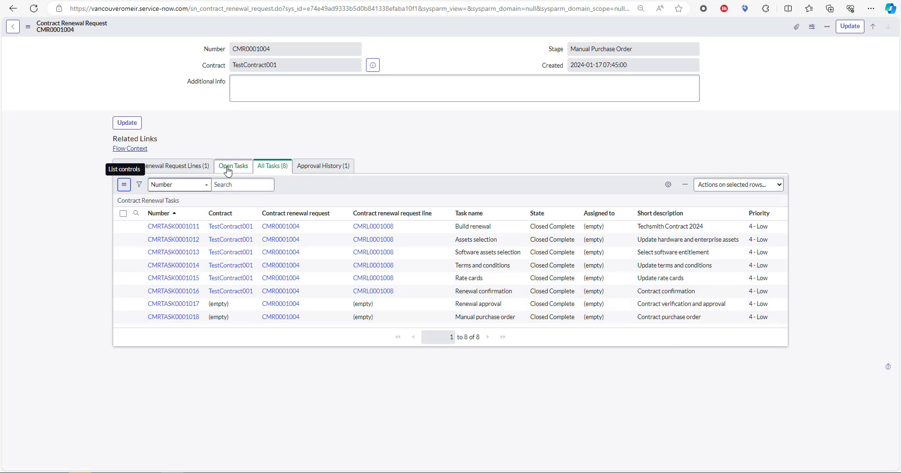
left_click(190, 168)
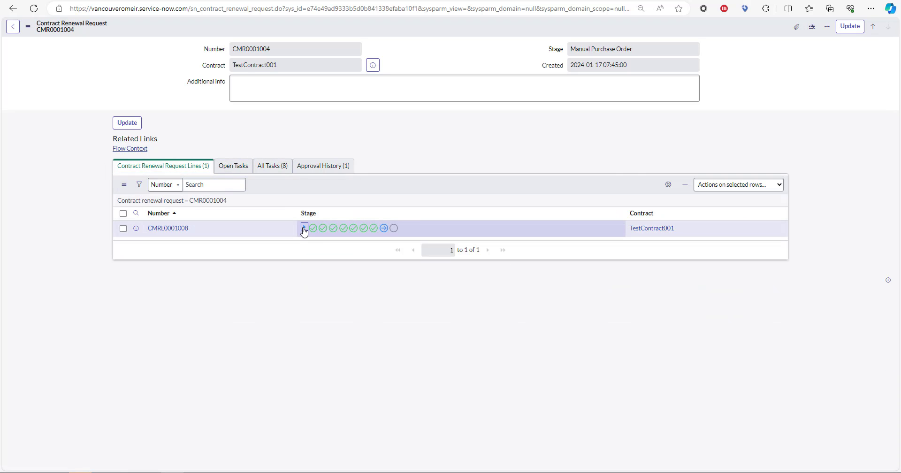
left_click(304, 227)
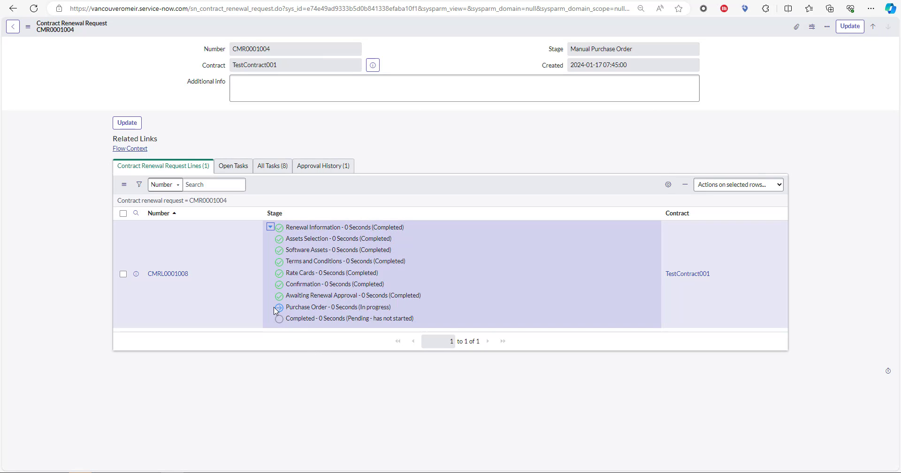
left_click(124, 184)
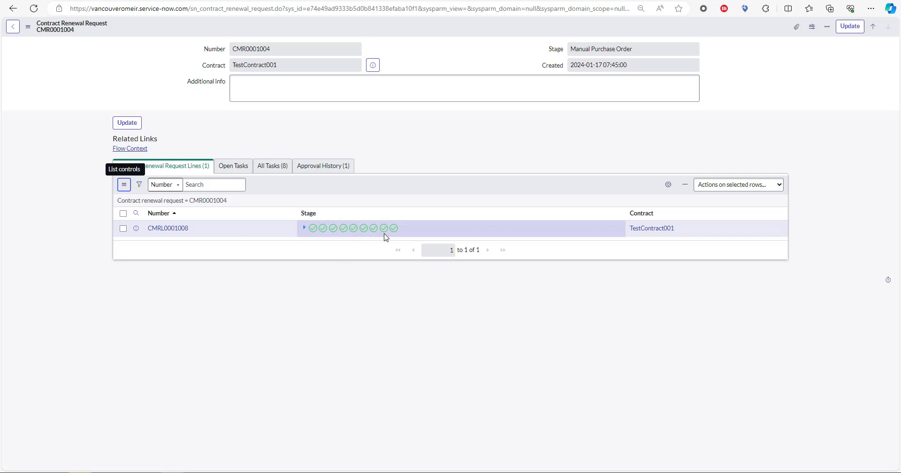
left_click(304, 228)
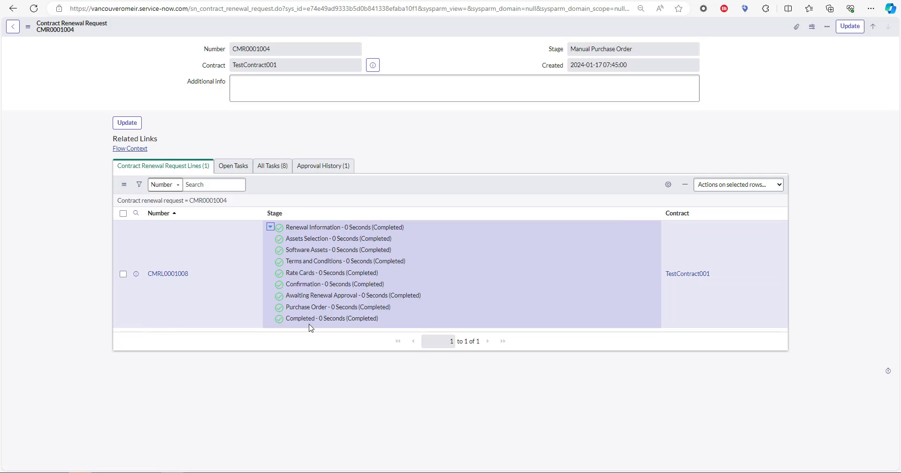
left_click(271, 226)
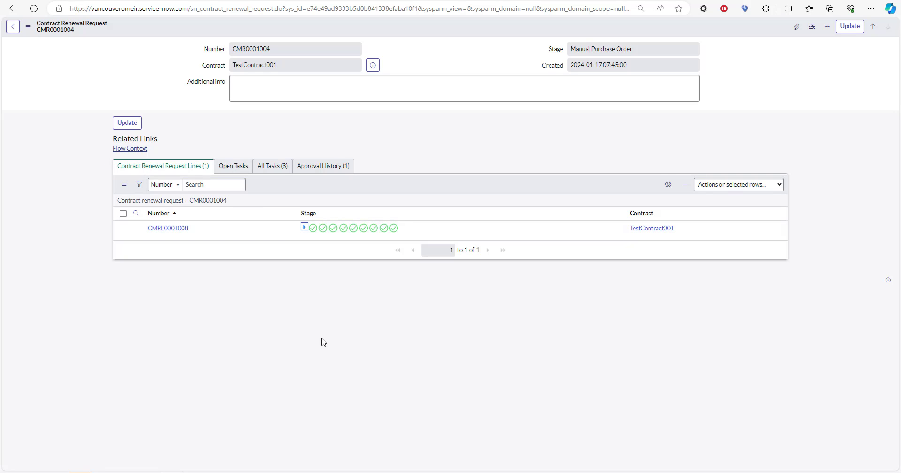
- Return from the renewal request to the TestContract001 record and check its end date and substate
left_click(12, 27)
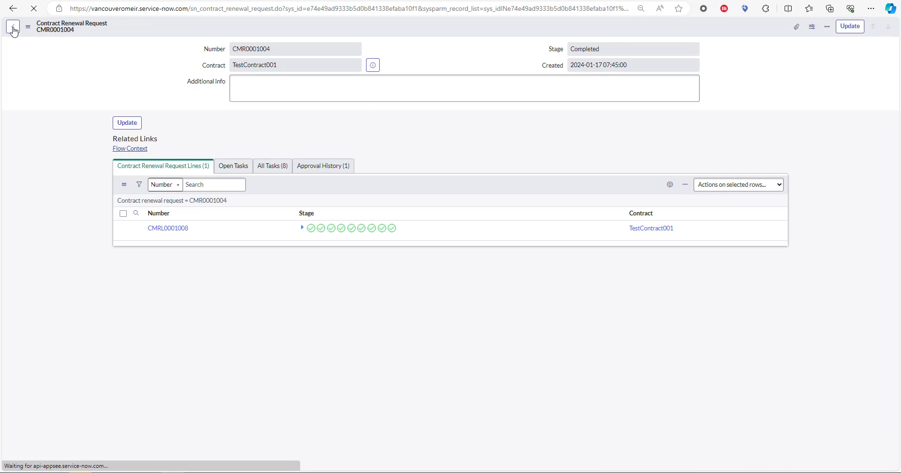
left_click(13, 29)
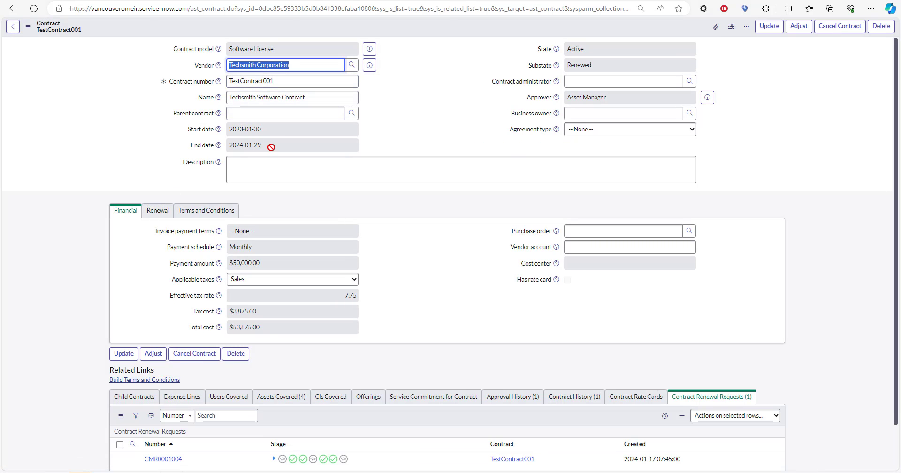
left_click_drag(272, 147, 228, 150)
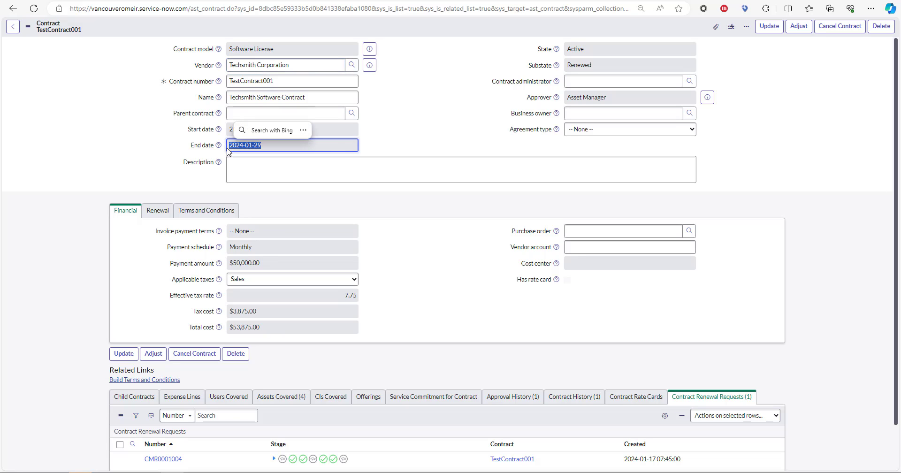
left_click(608, 65)
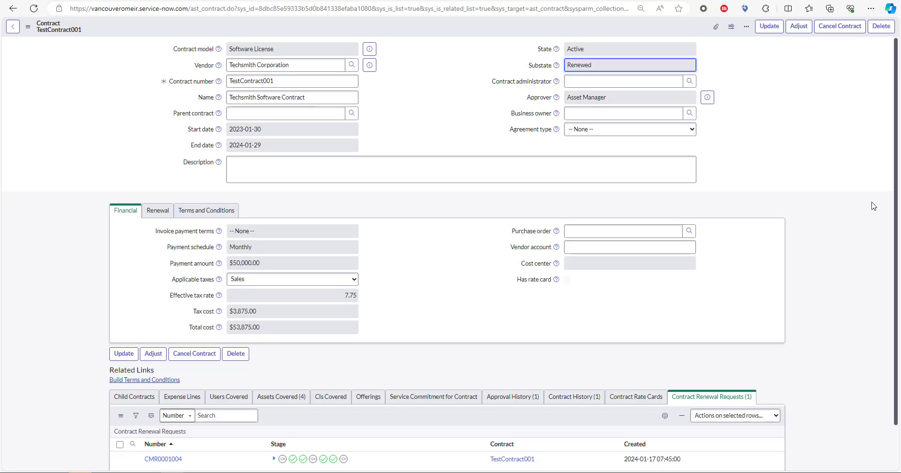
- Open the renewed contract TestContract002 from TestContract001's contract history and review its record and related lists
scroll(871, 202, "down", 1)
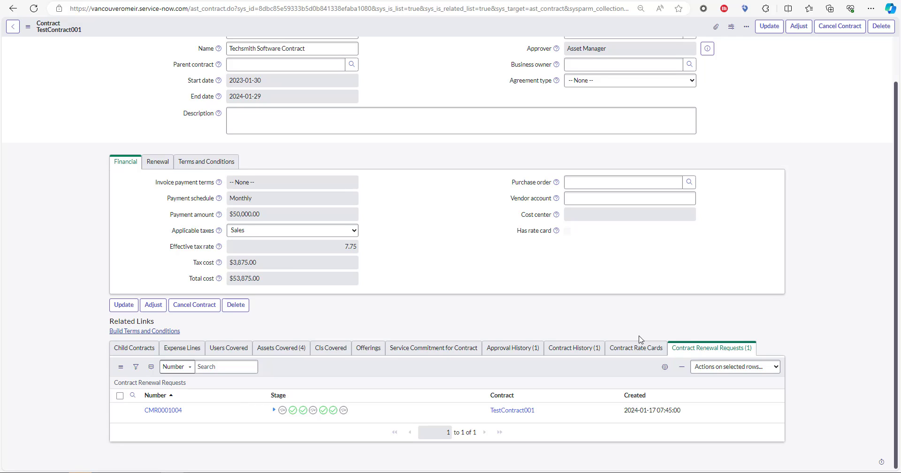
left_click(575, 349)
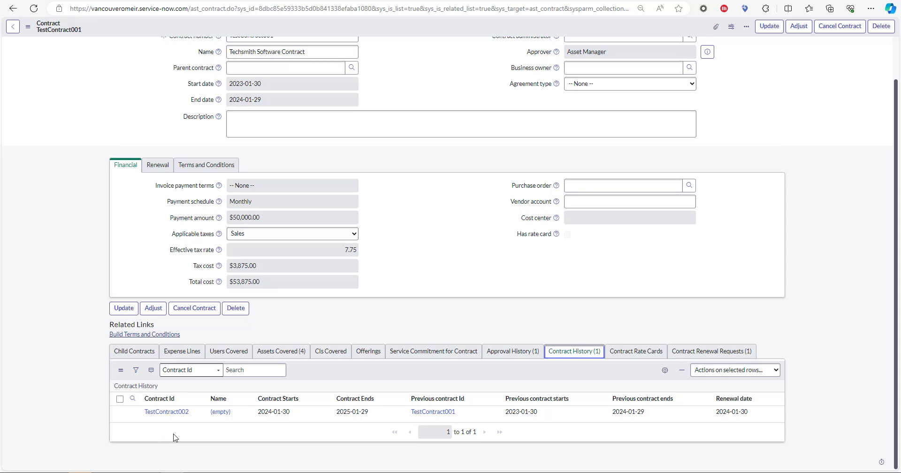
left_click(168, 411)
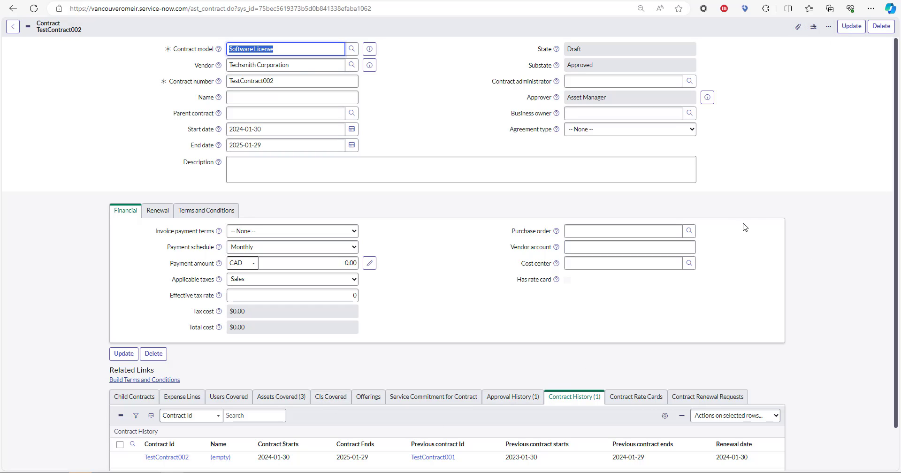
scroll(846, 205, "down", 1)
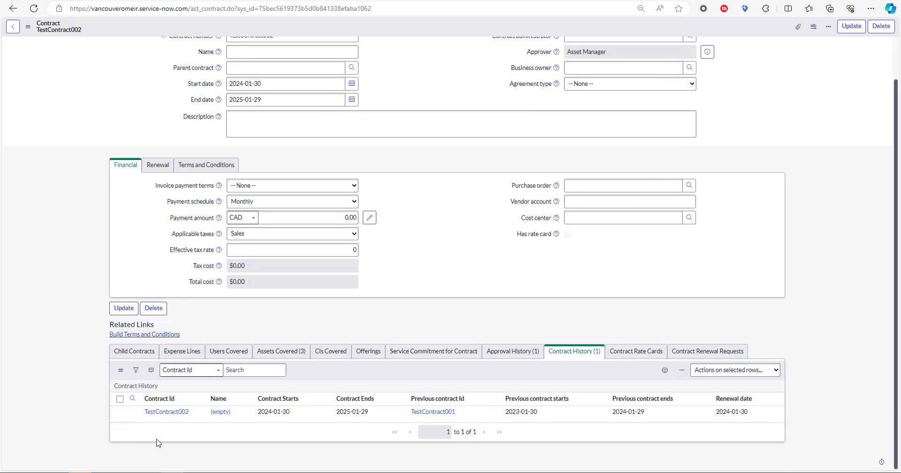